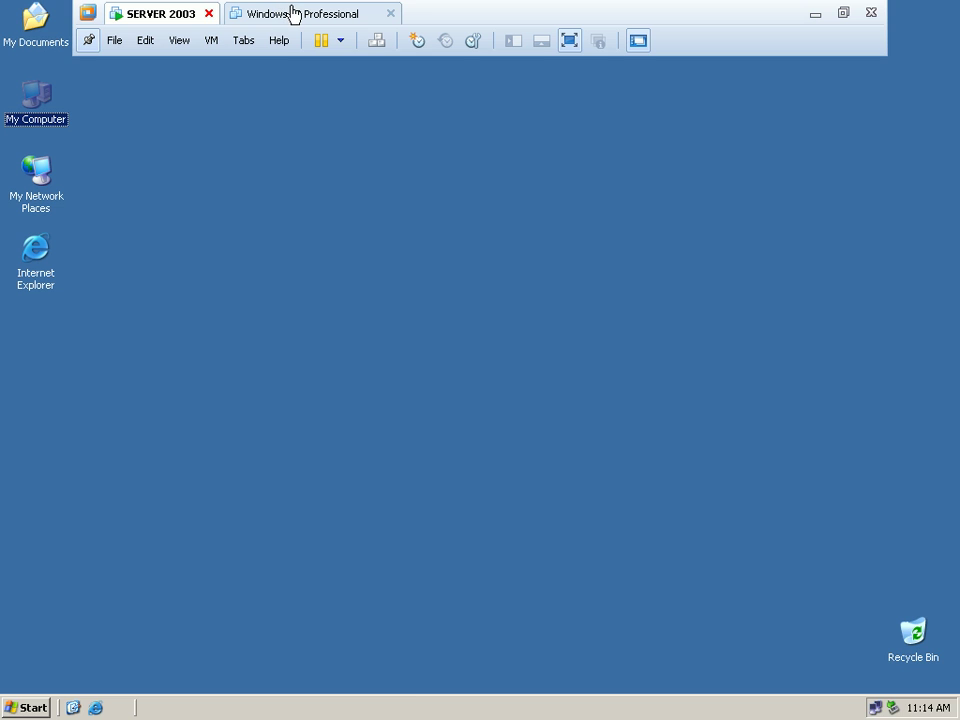
# Check the Server 2003 computer's full name and domain in System Properties.
pyautogui.click(296, 20)
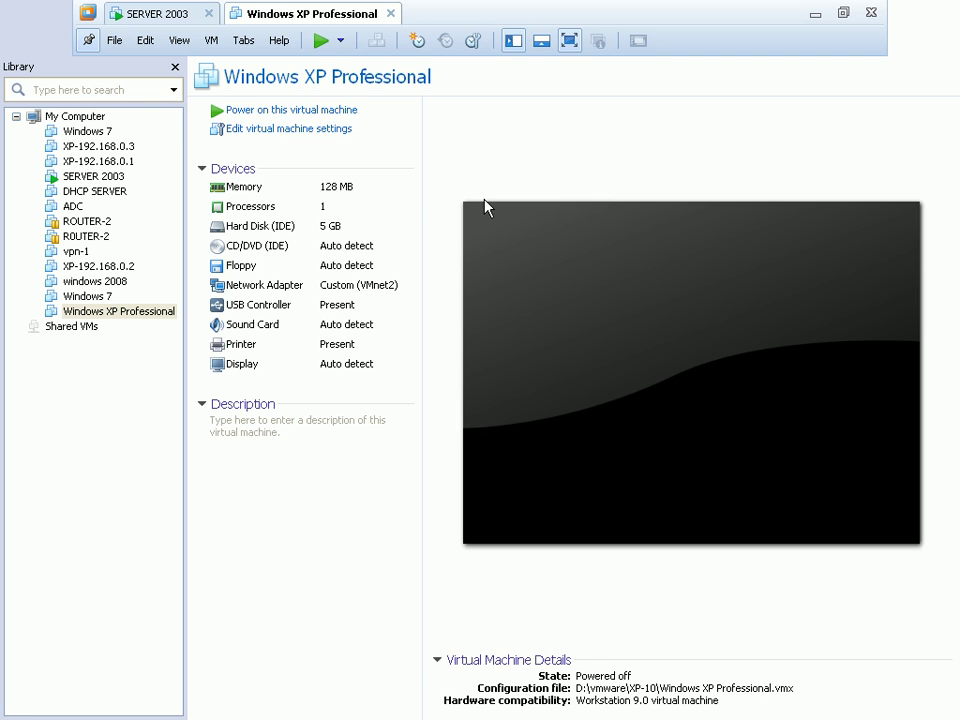
pyautogui.click(182, 14)
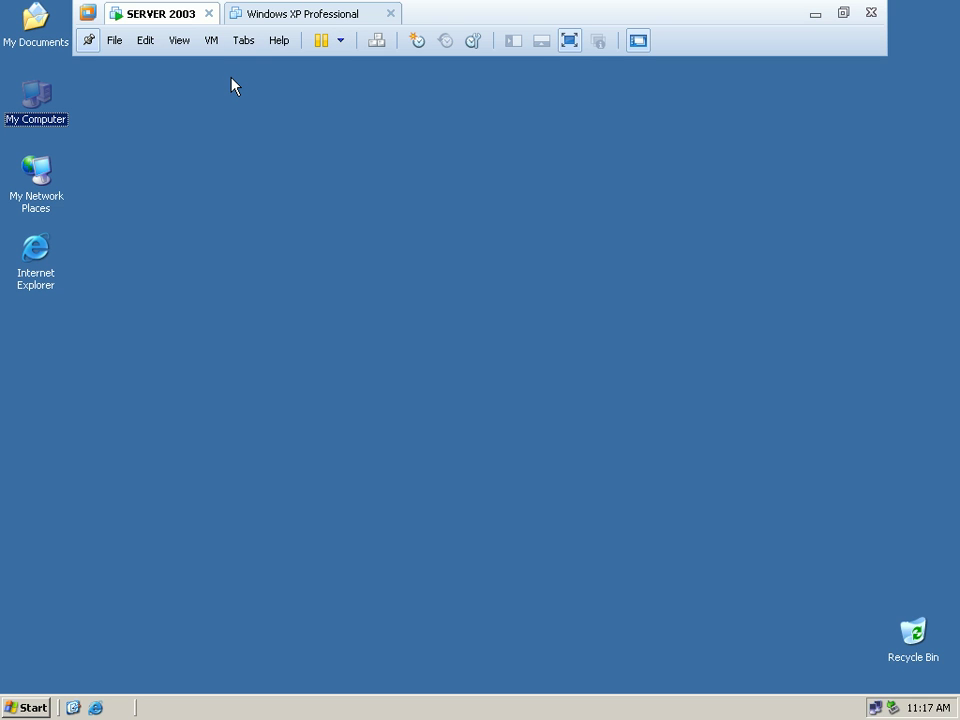
pyautogui.rightClick(45, 121)
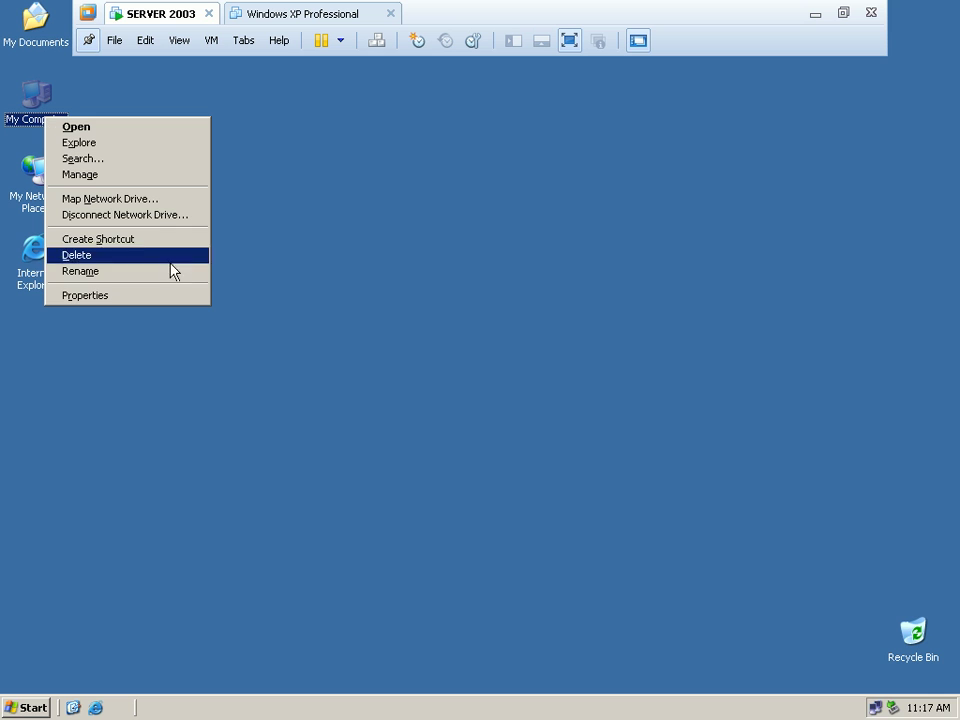
pyautogui.click(180, 299)
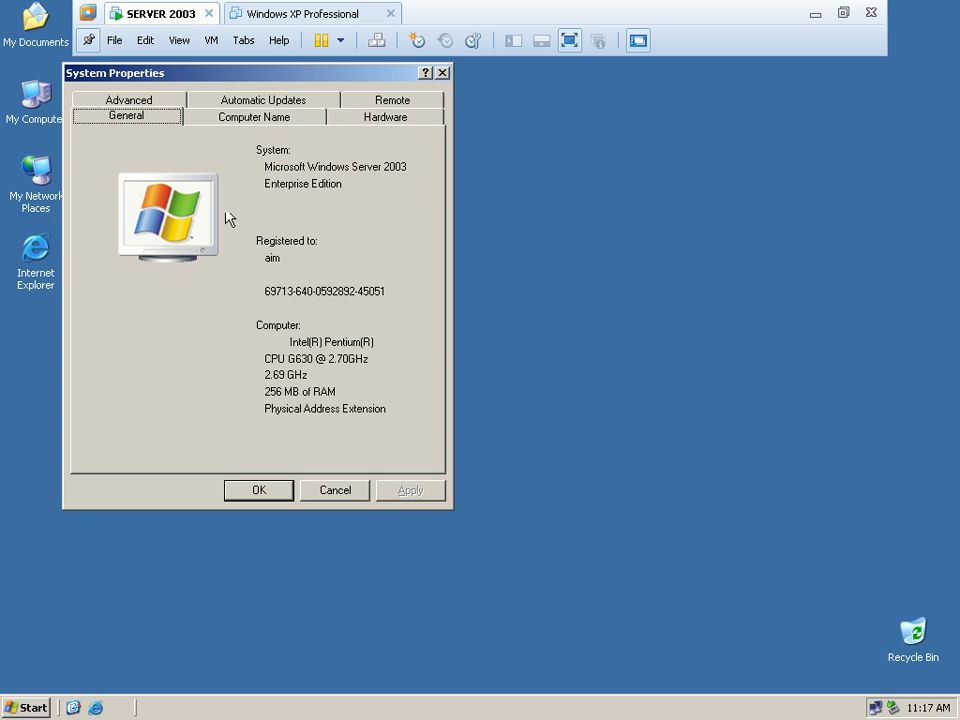
pyautogui.click(292, 119)
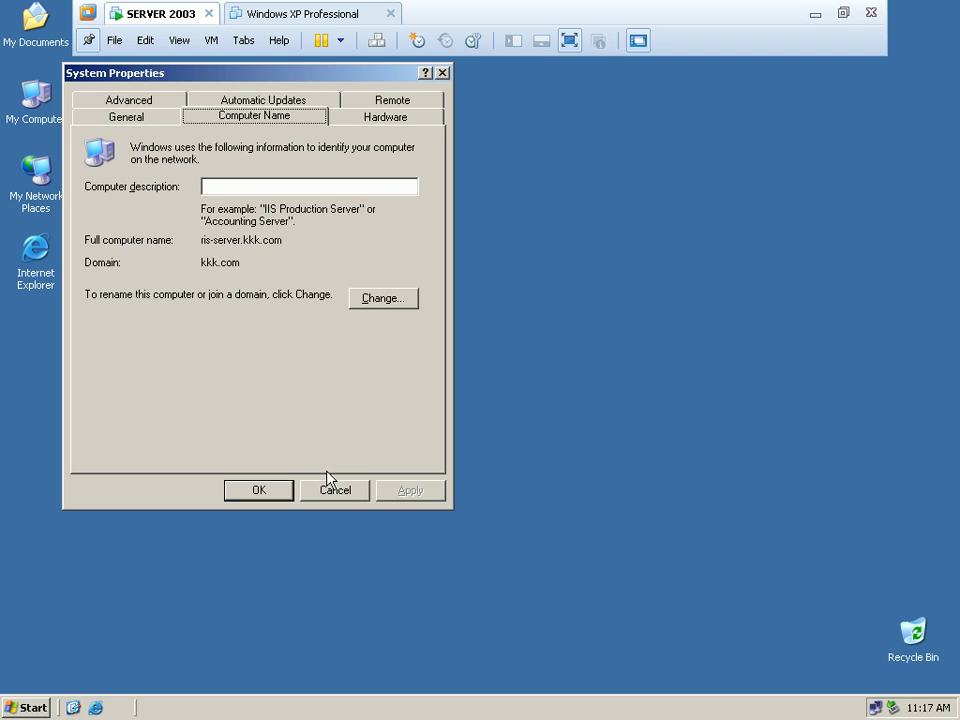
pyautogui.click(263, 493)
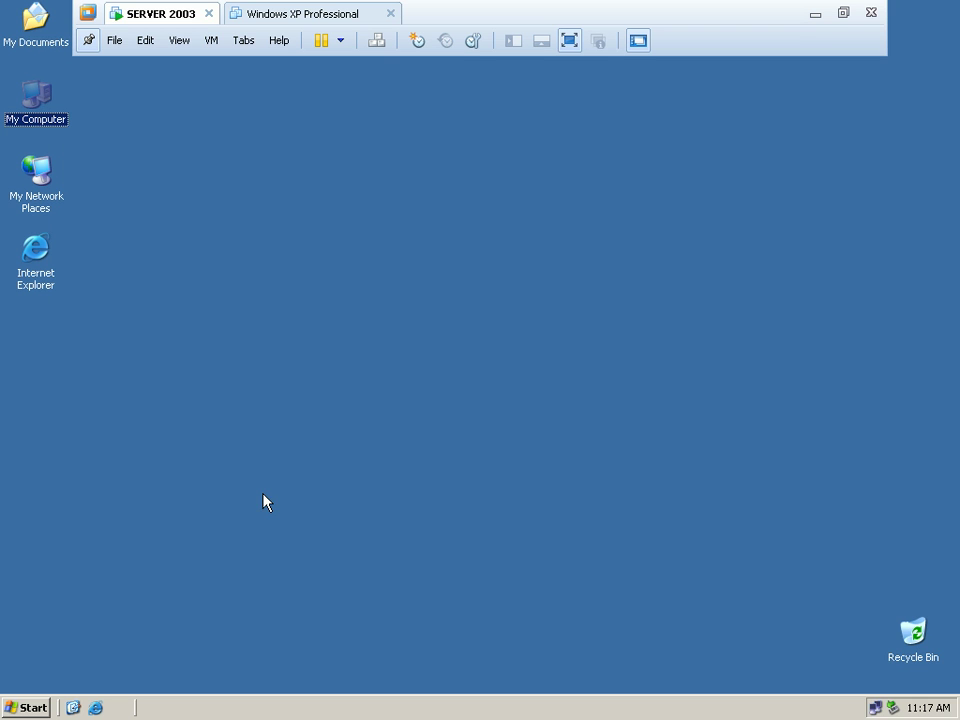
# Run ipconfig /all in a command prompt to review the server's IP configuration.
pyautogui.click(41, 709)
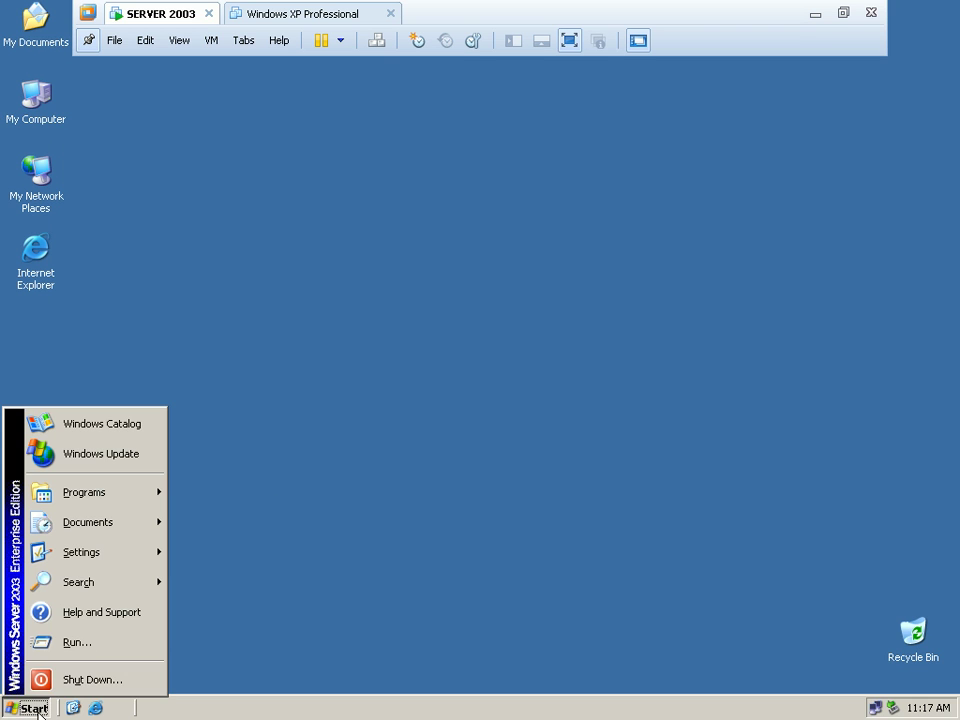
pyautogui.click(107, 652)
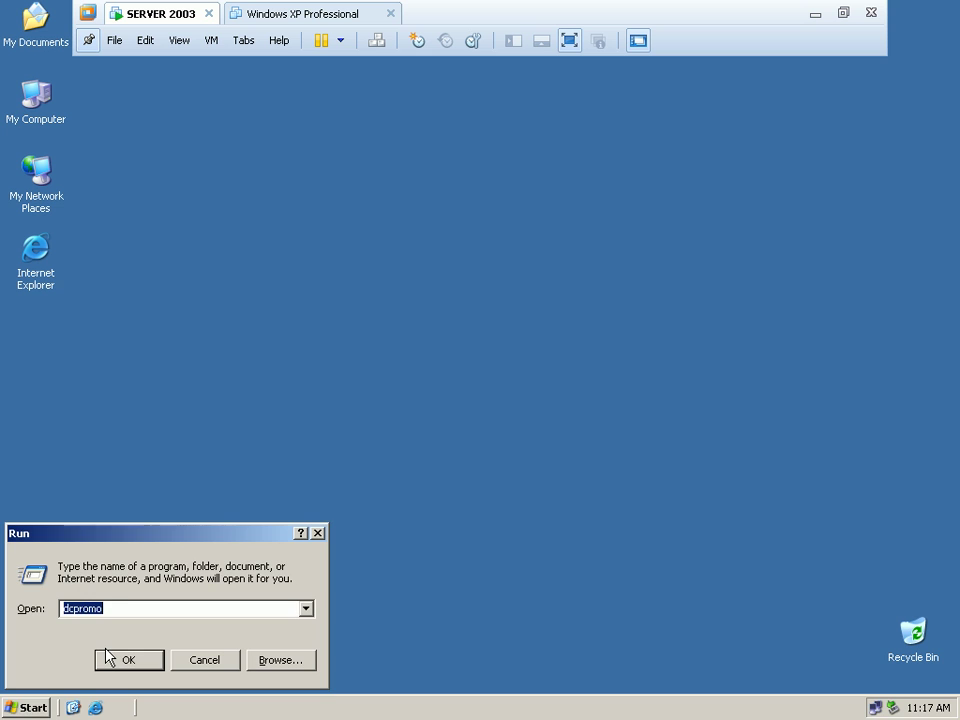
pyautogui.write('cmd')
pyautogui.click(105, 656)
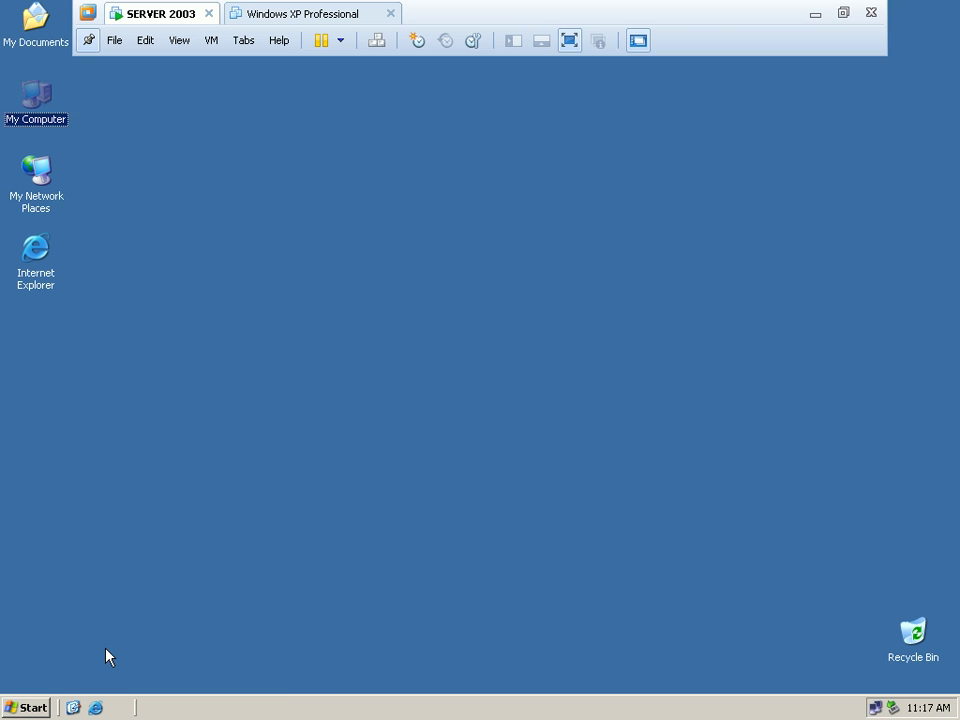
pyautogui.write('ip')
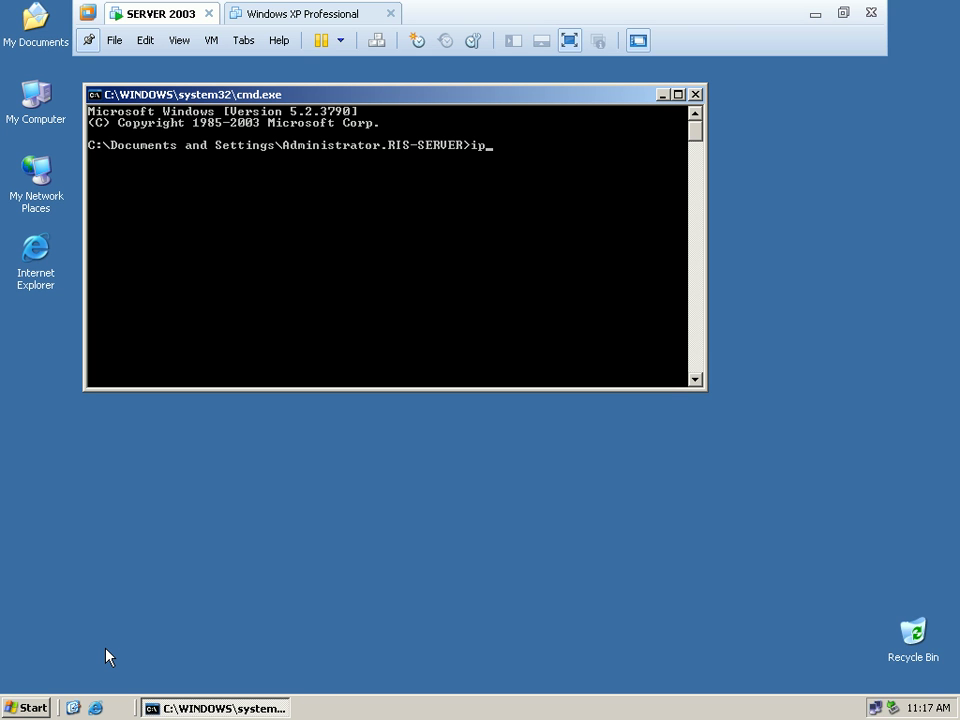
pyautogui.write('config /all')
pyautogui.press('Return')
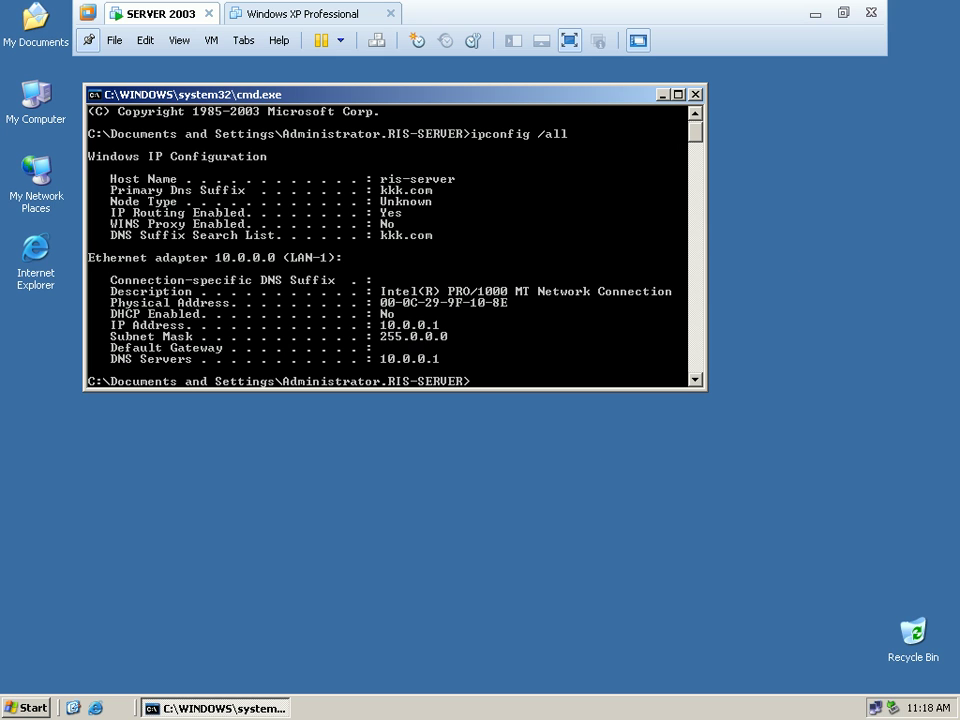
pyautogui.click(695, 95)
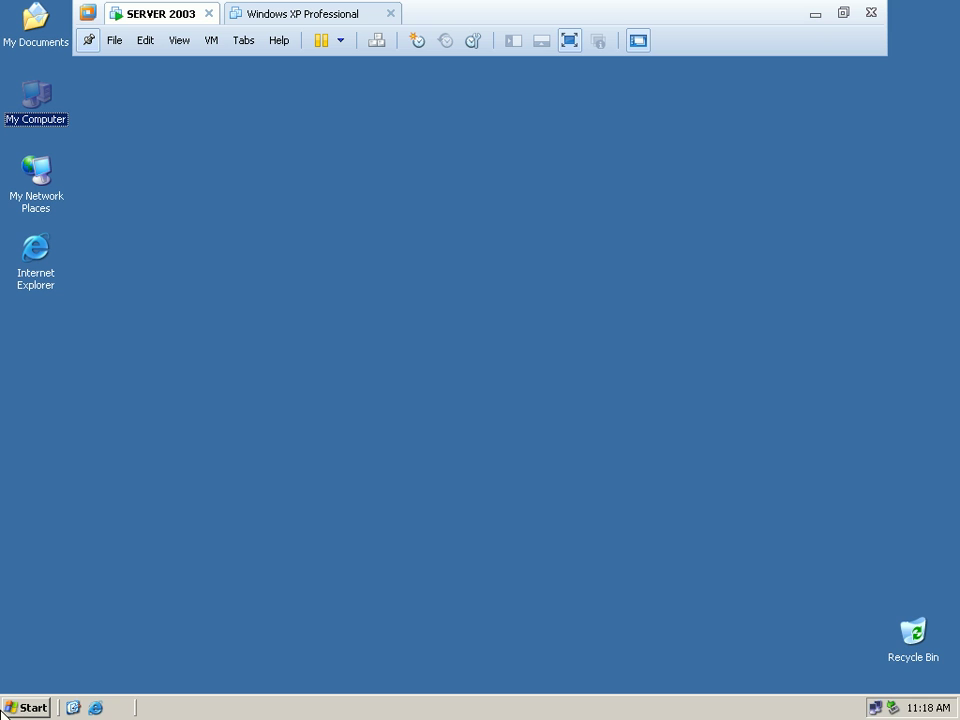
# Launch the DHCP console, widen the tree pane, and expand ris-server.kkk.com [10.0.0.1].
pyautogui.click(25, 709)
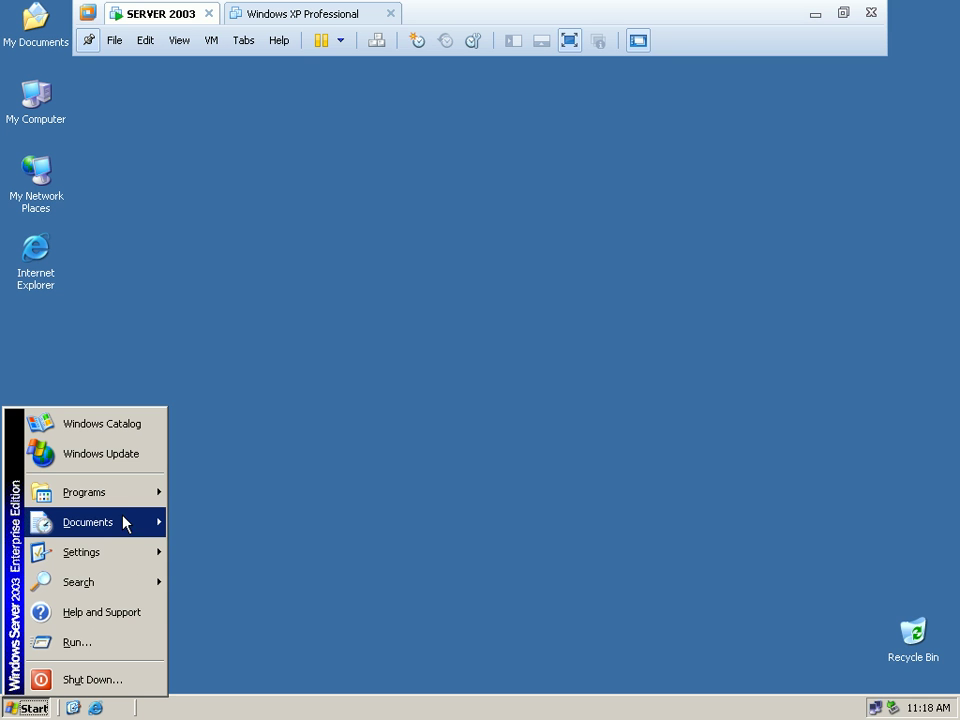
pyautogui.moveTo(129, 499)
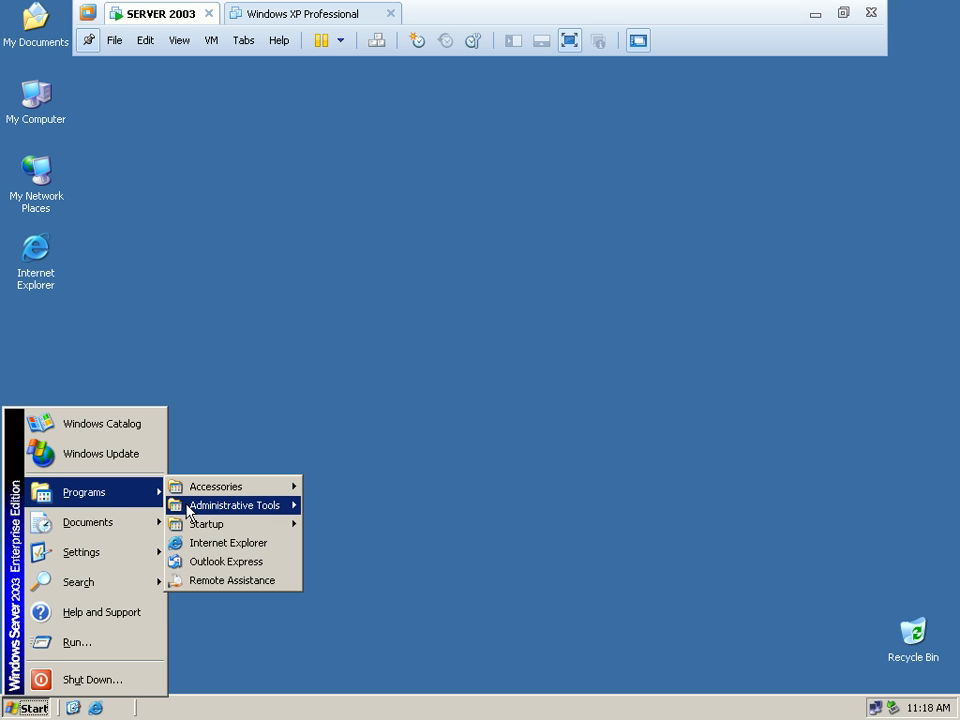
pyautogui.moveTo(189, 511)
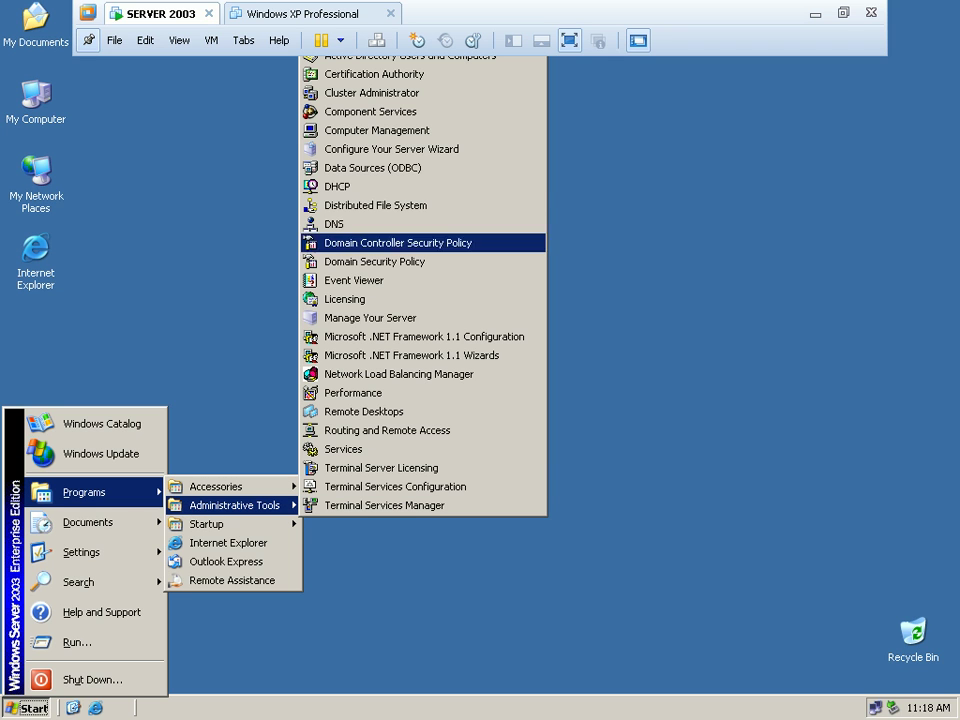
pyautogui.click(387, 190)
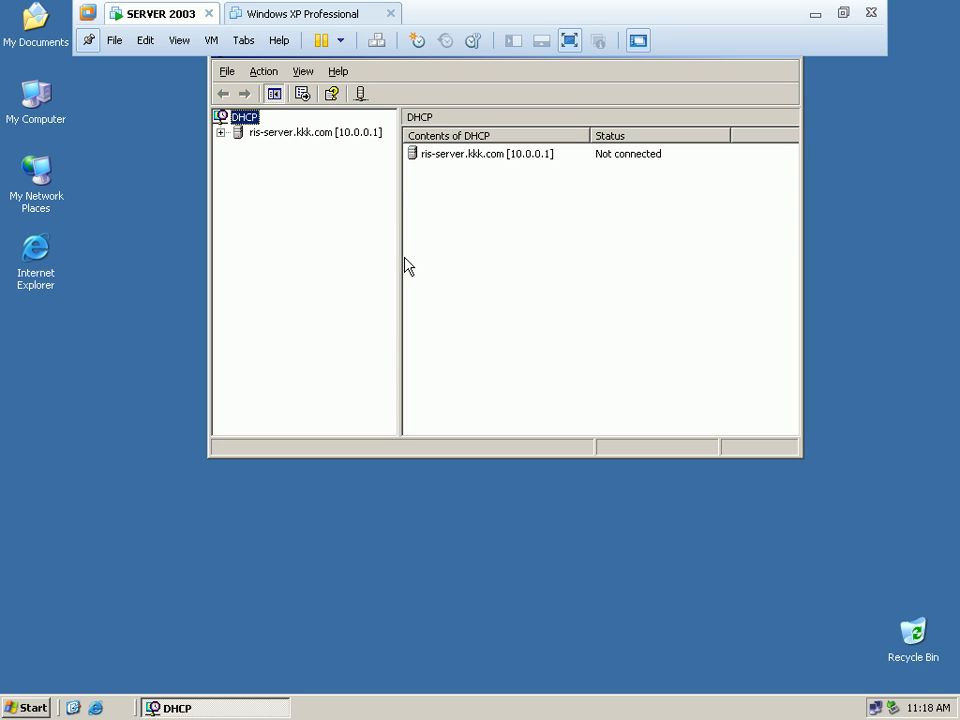
pyautogui.moveTo(399, 255); pyautogui.dragTo(412, 255)
pyautogui.doubleClick(309, 135)
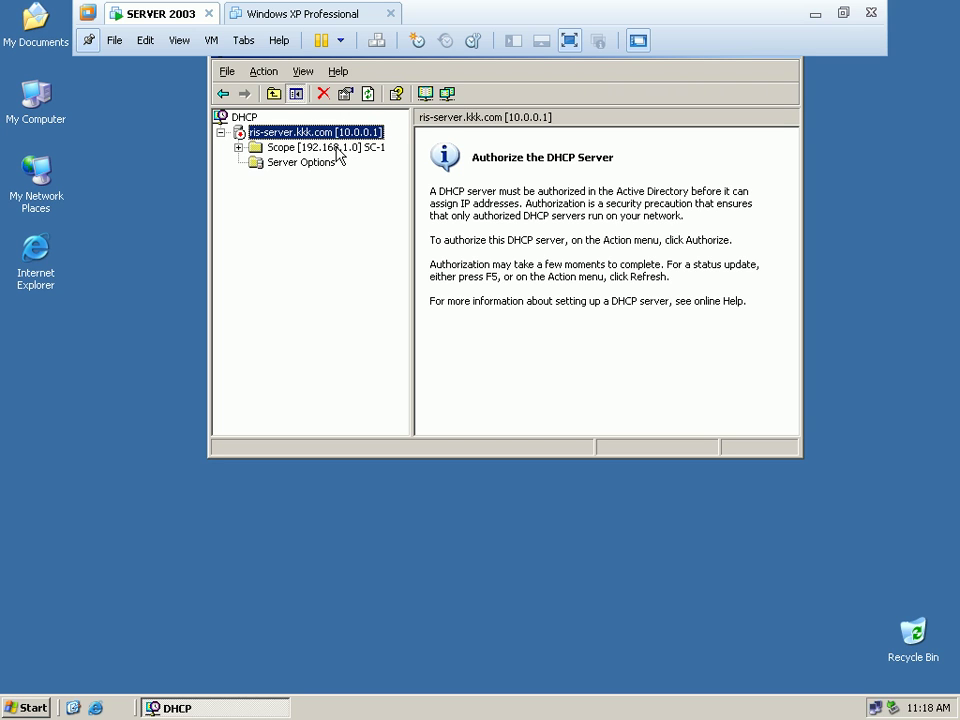
# Delete scope 192.168.1.0 SC-1, confirming both deletion warnings.
pyautogui.rightClick(338, 152)
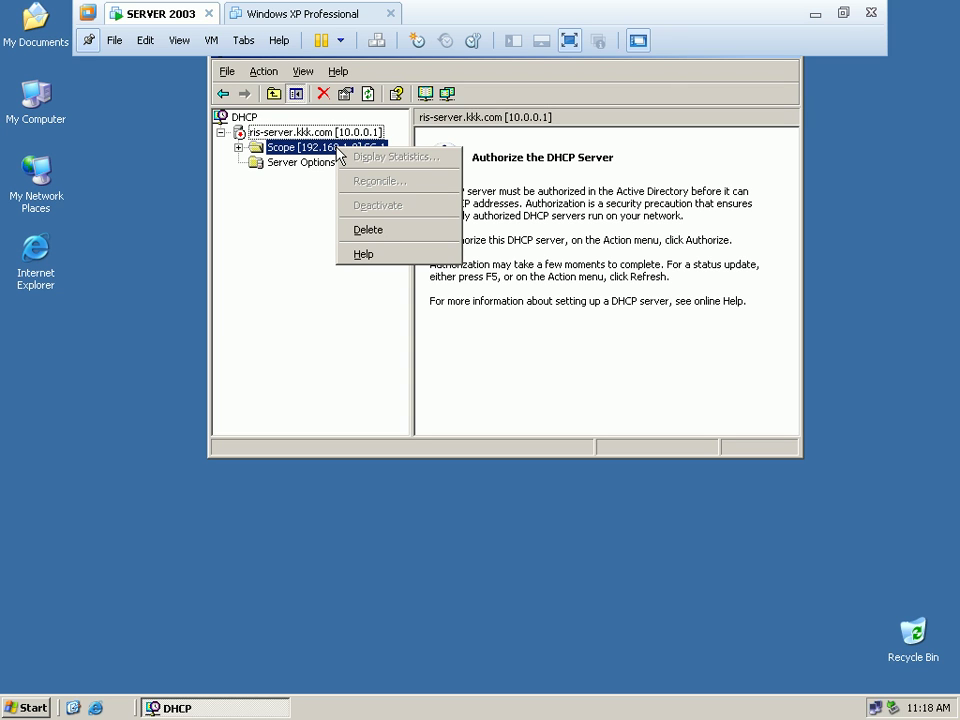
pyautogui.click(388, 233)
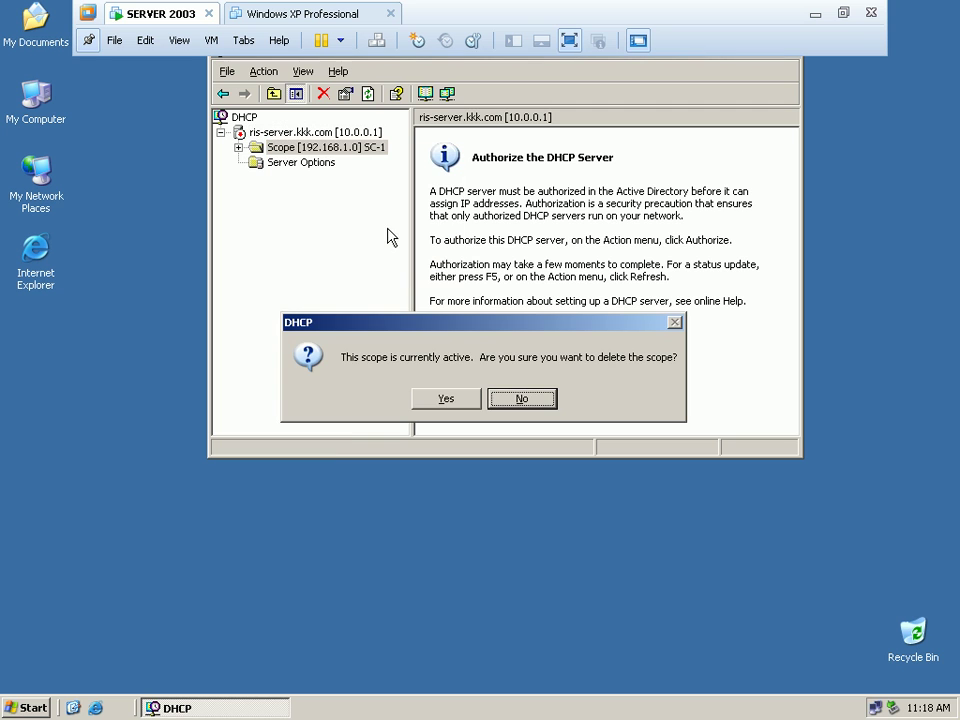
pyautogui.click(444, 398)
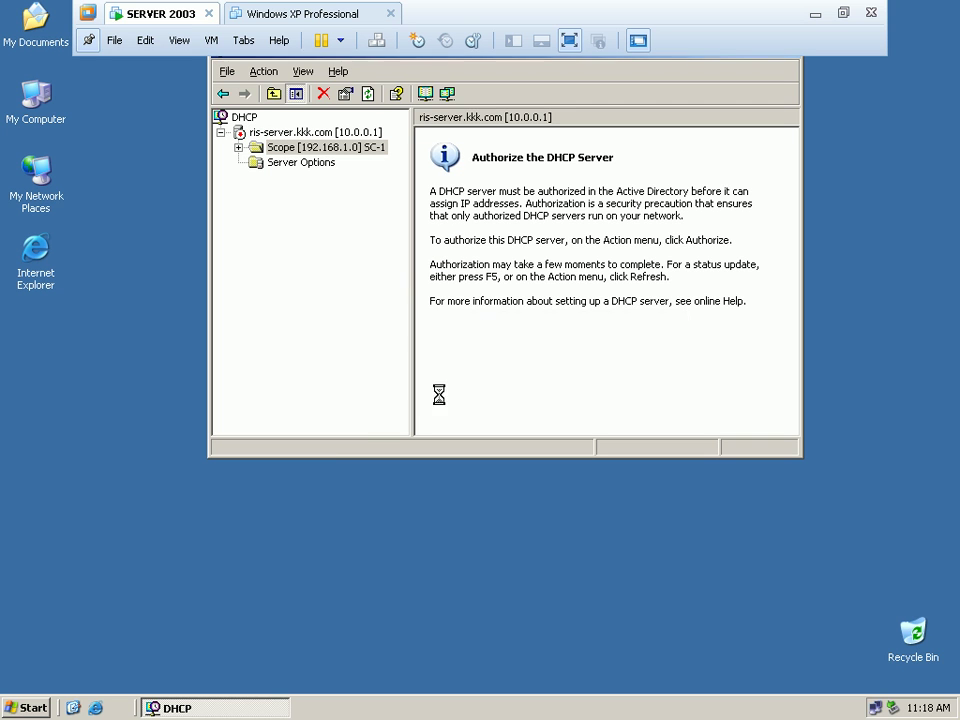
pyautogui.click(443, 399)
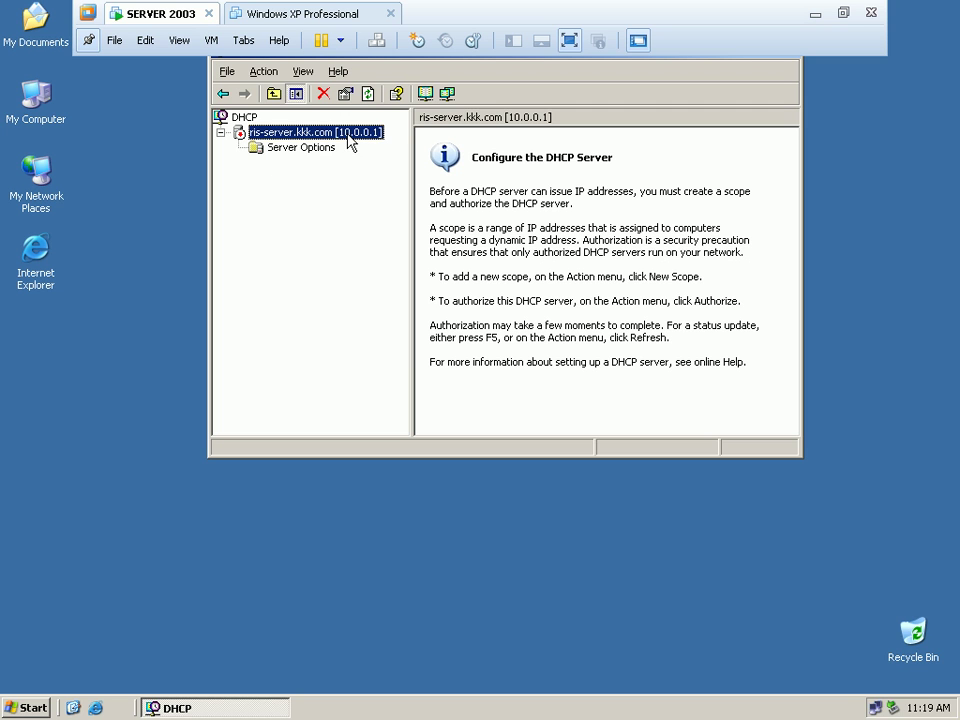
pyautogui.rightClick(282, 149)
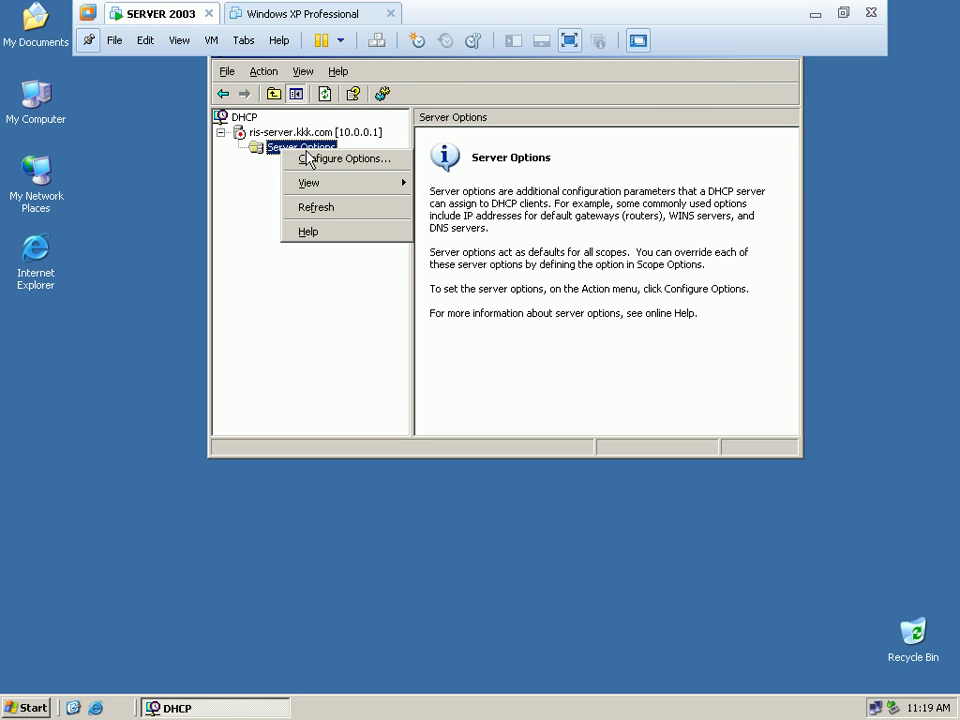
# Start a new scope on ris-server.kkk.com and name it 'ris scope'.
pyautogui.rightClick(303, 136)
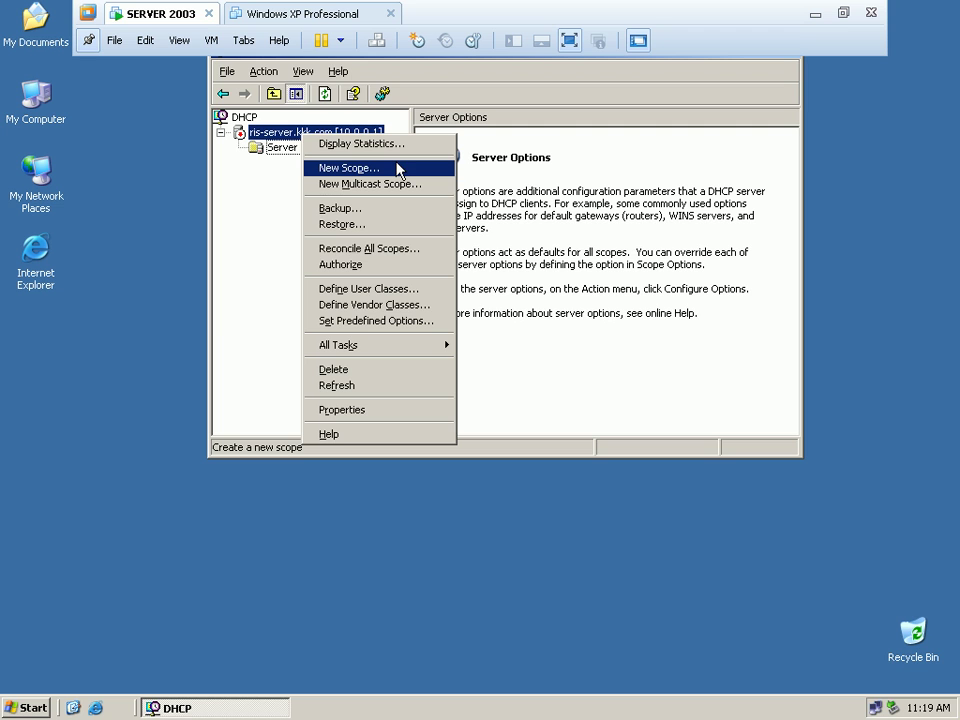
pyautogui.click(406, 169)
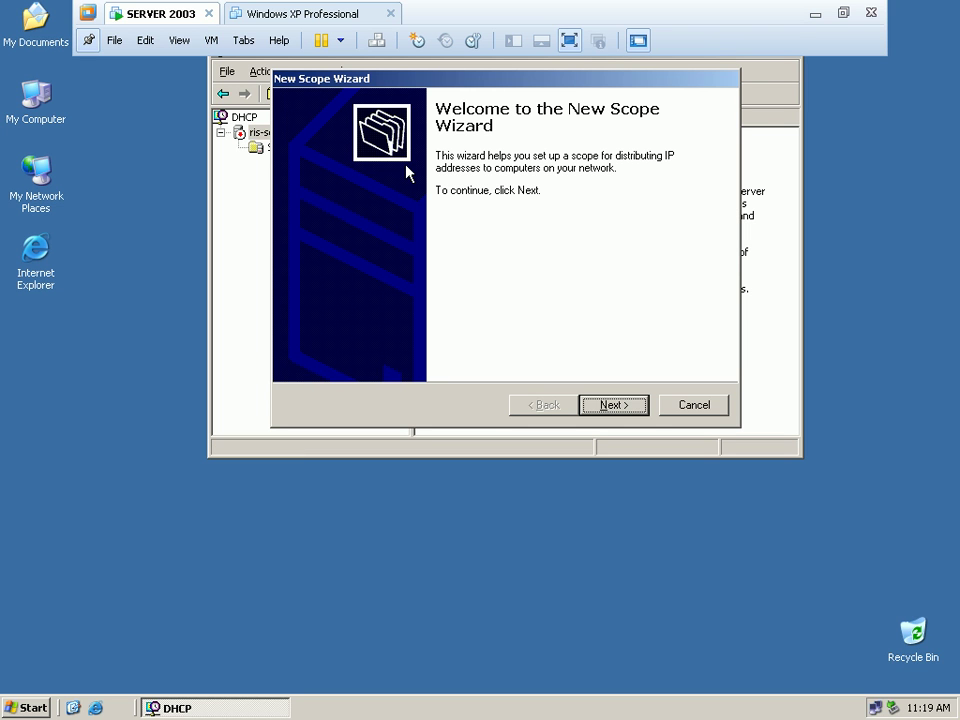
pyautogui.click(632, 409)
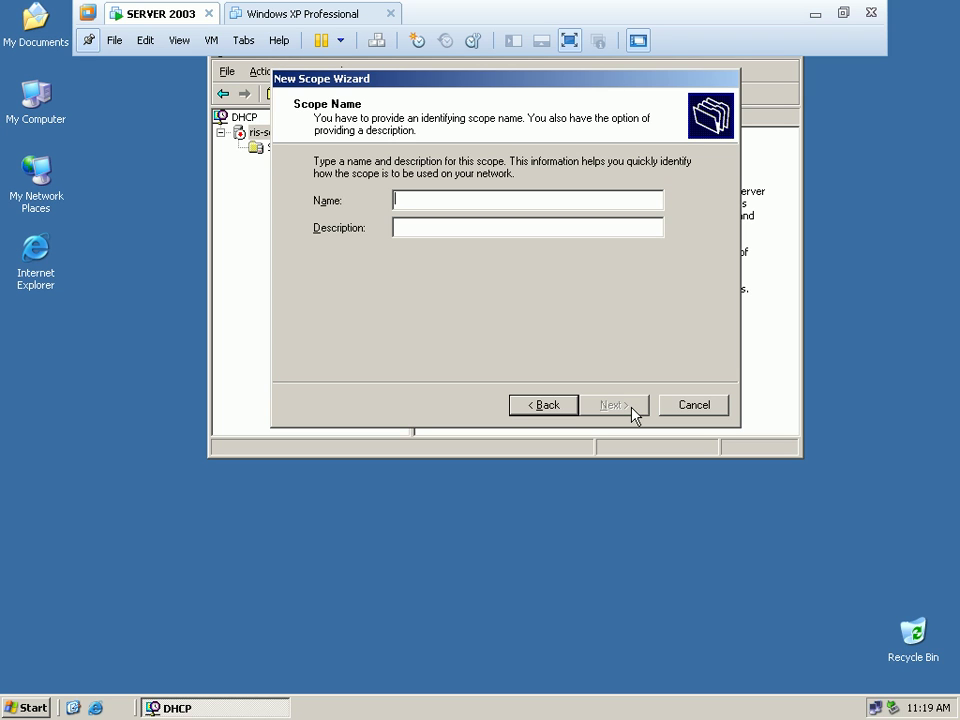
pyautogui.write('ris ')
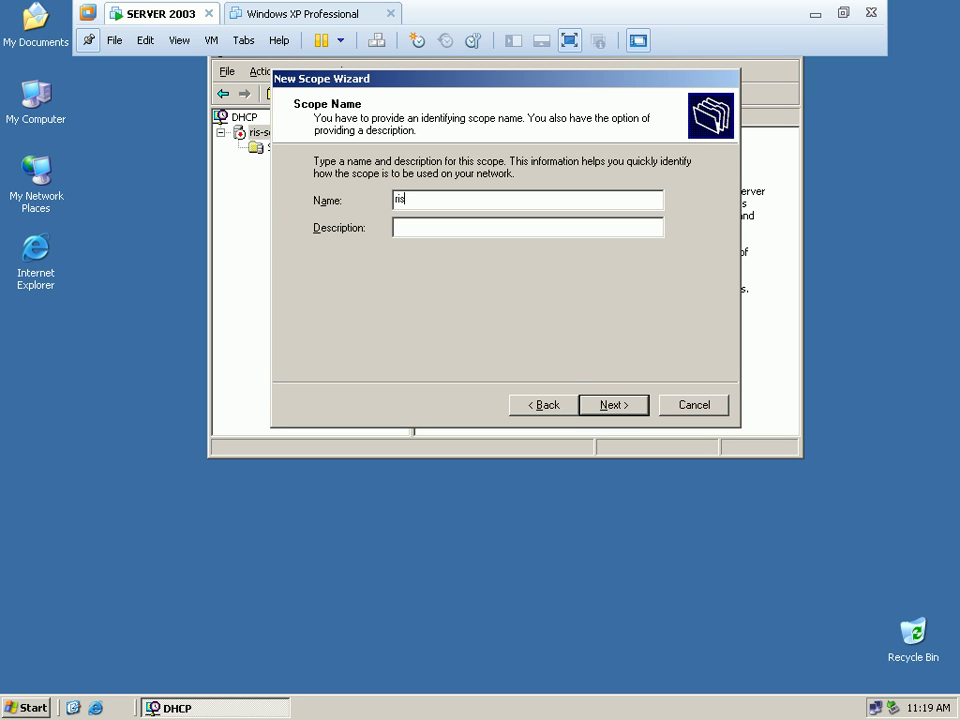
pyautogui.write('scope')
pyautogui.press('Tab')
# Enter the scope address range 10.0.0.1 to 10.0.0.50.
pyautogui.click(626, 420)
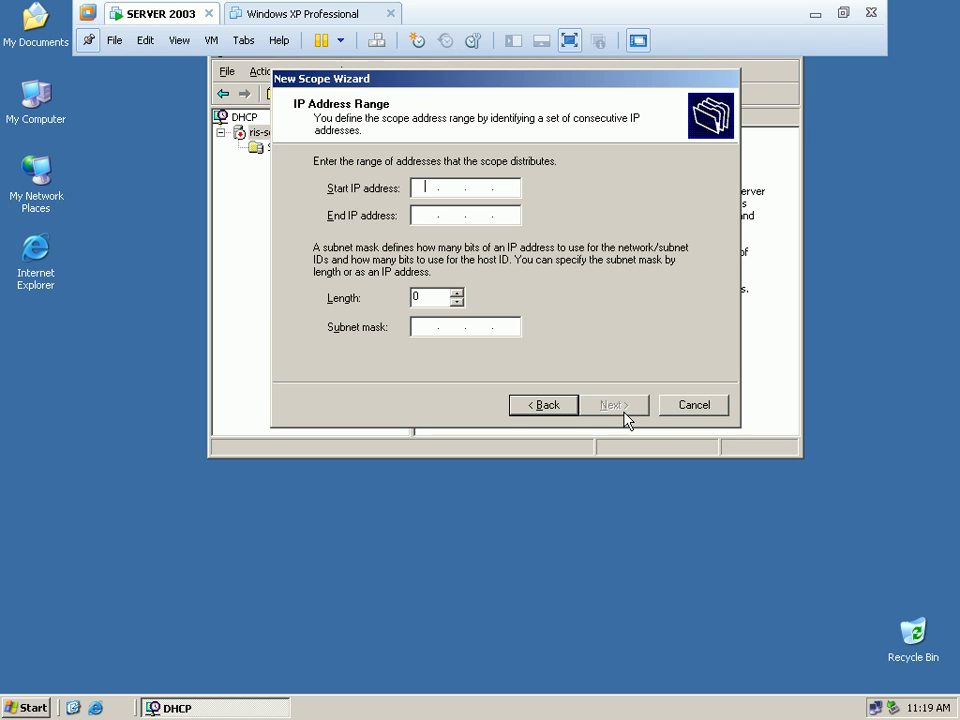
pyautogui.write('10 . 0 . 0 . 1')
pyautogui.click(425, 215)
pyautogui.write('10.0.0.')
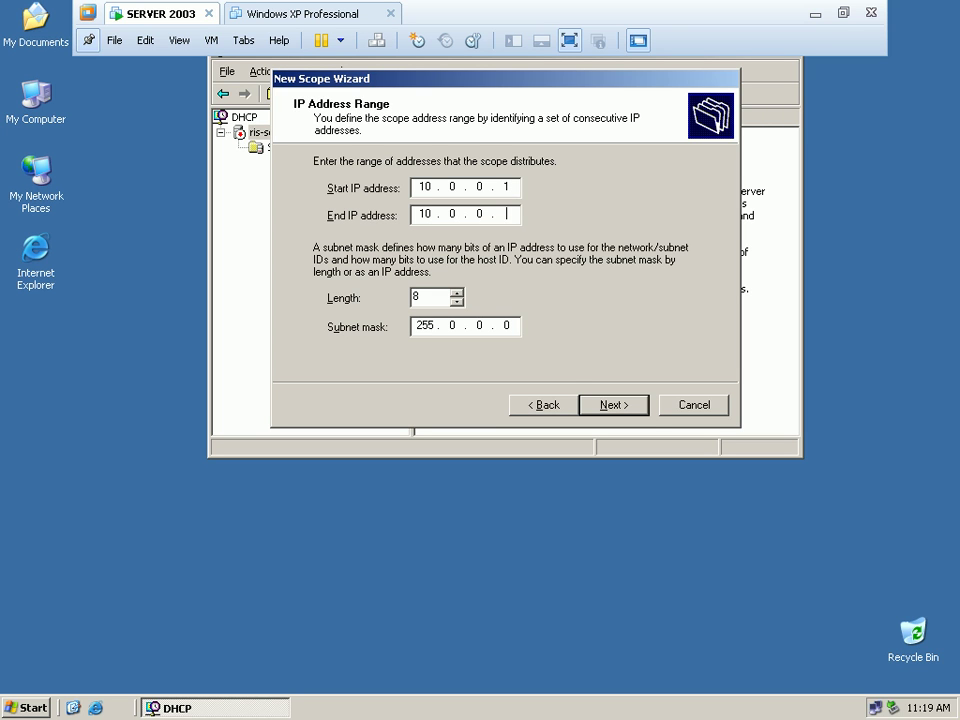
pyautogui.write('50')
# Add the 10.0.0.1–10.0.0.5 exclusion and advance to the 8-day Lease Duration page.
pyautogui.click(611, 405)
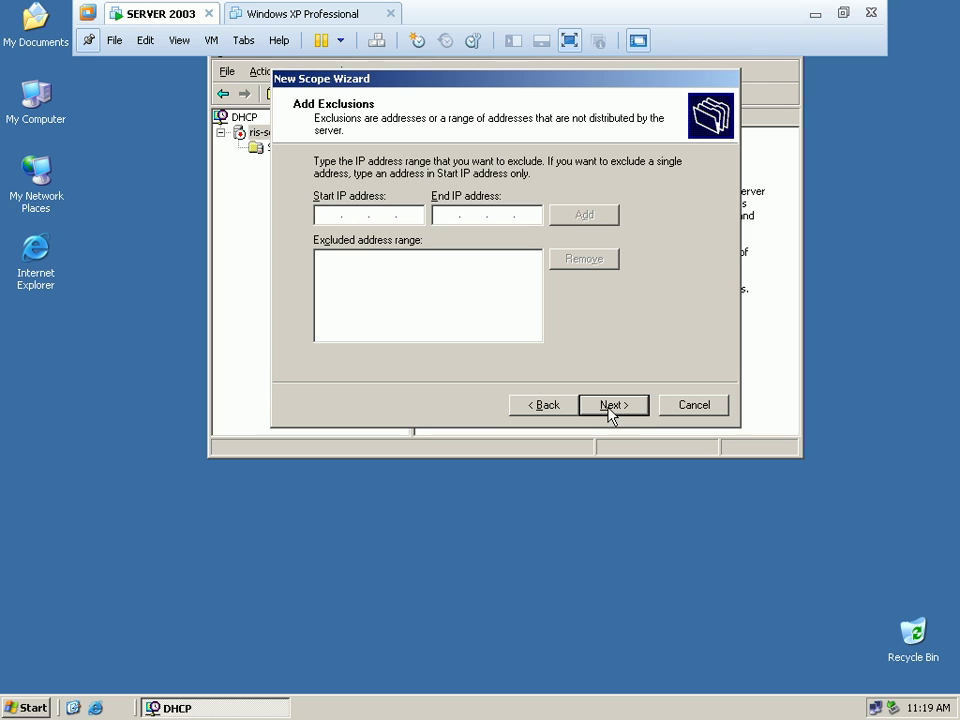
pyautogui.write('10.0.0.1')
pyautogui.click(440, 214)
pyautogui.write('10 . 0 . 0 . 5')
pyautogui.click(593, 220)
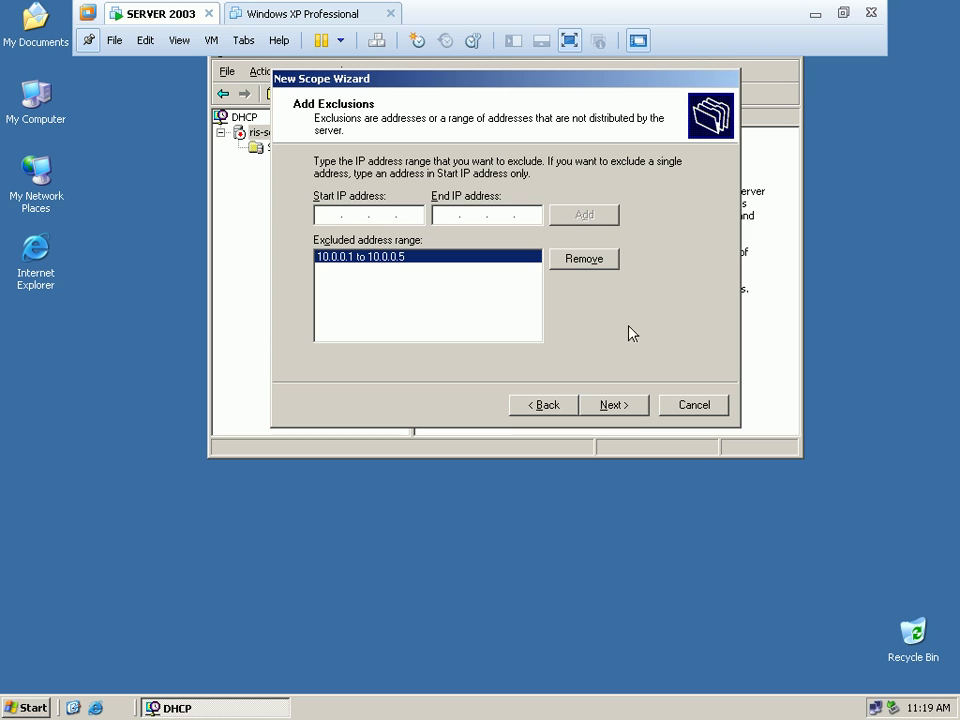
pyautogui.click(614, 405)
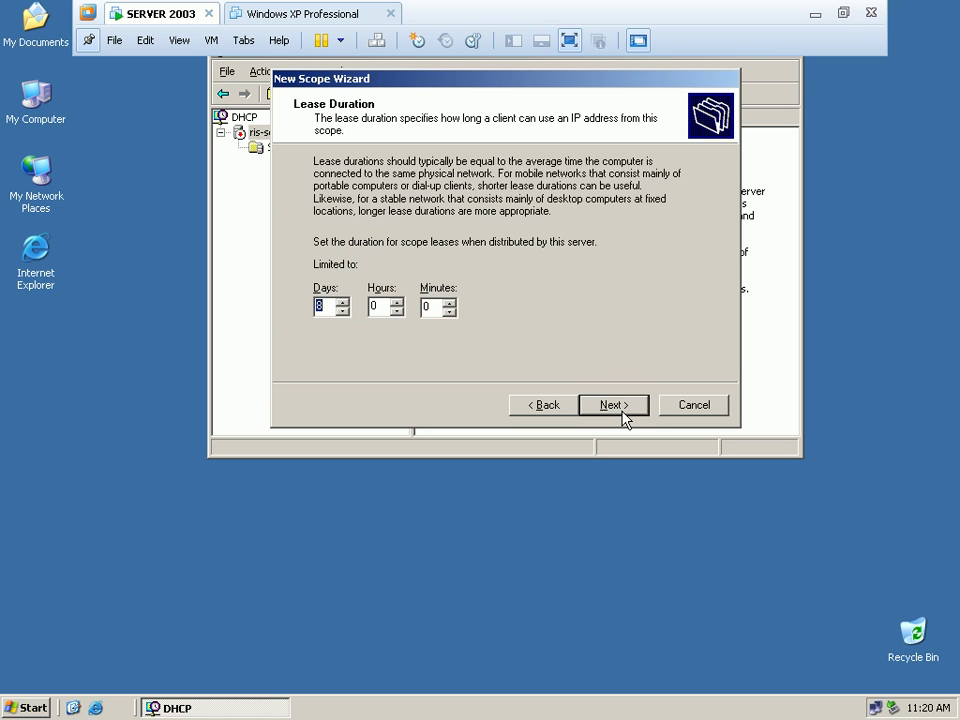
# Keep the 8-day lease, choose to configure DHCP options now, and skip the router.
pyautogui.click(614, 405)
pyautogui.click(614, 405)
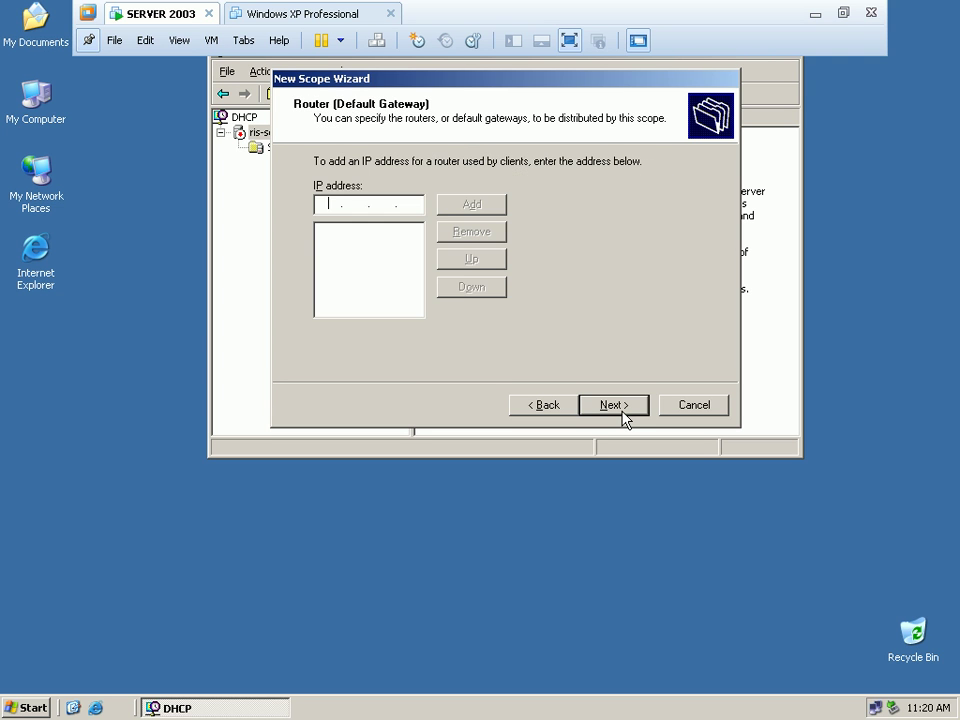
pyautogui.click(614, 405)
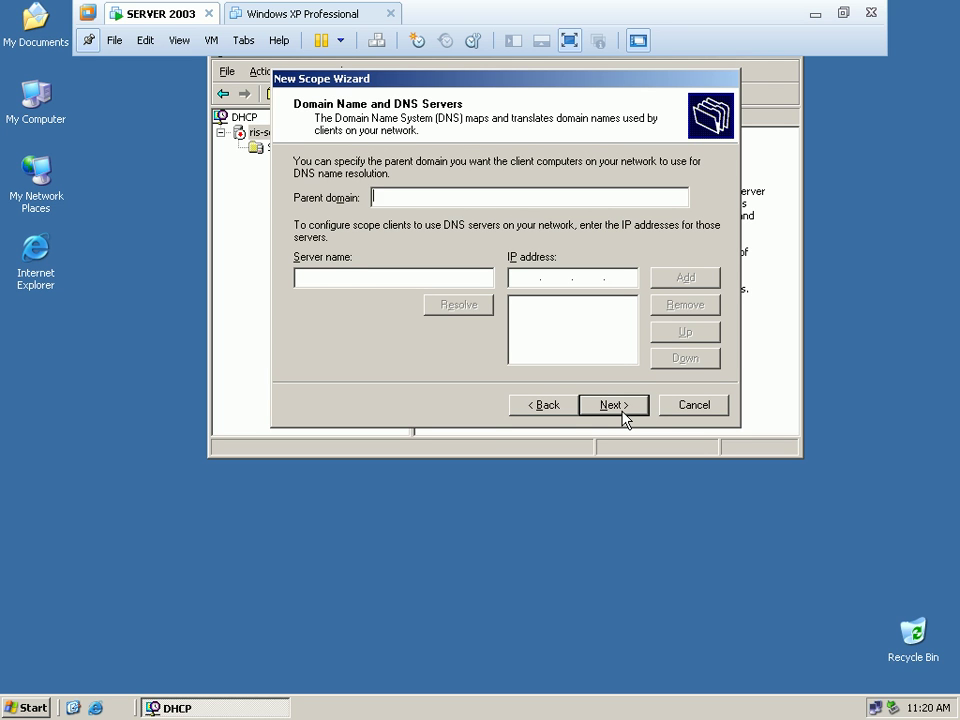
# Set parent domain kkk.com and add DNS server ris-server resolved to 10.0.0.1.
pyautogui.write('kkk.com')
pyautogui.click(341, 281)
pyautogui.write('ris')
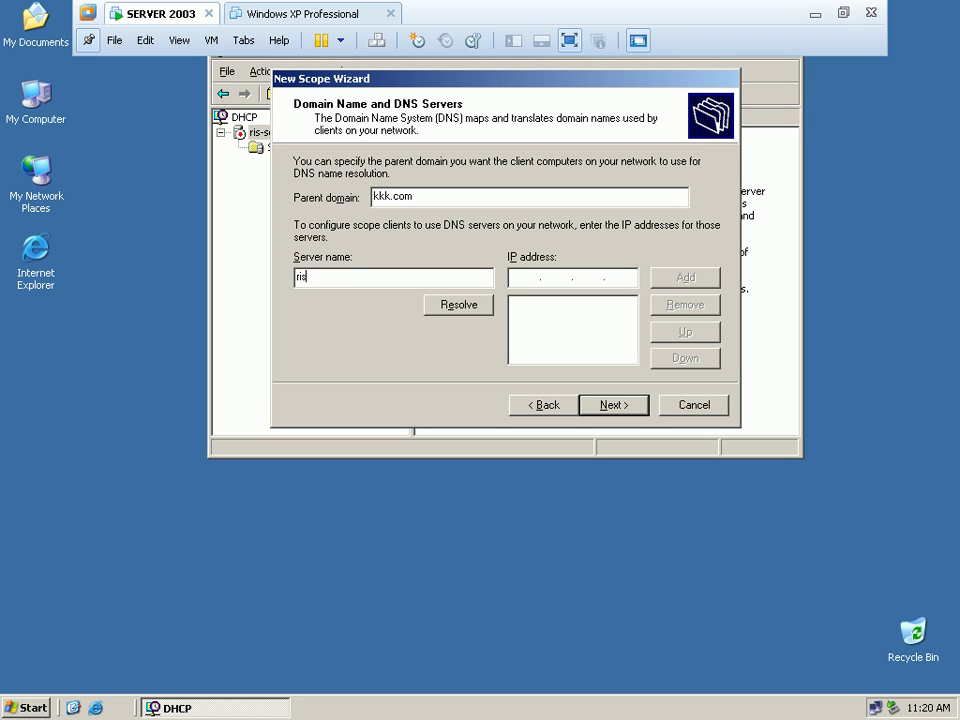
pyautogui.write('-server')
pyautogui.click(468, 312)
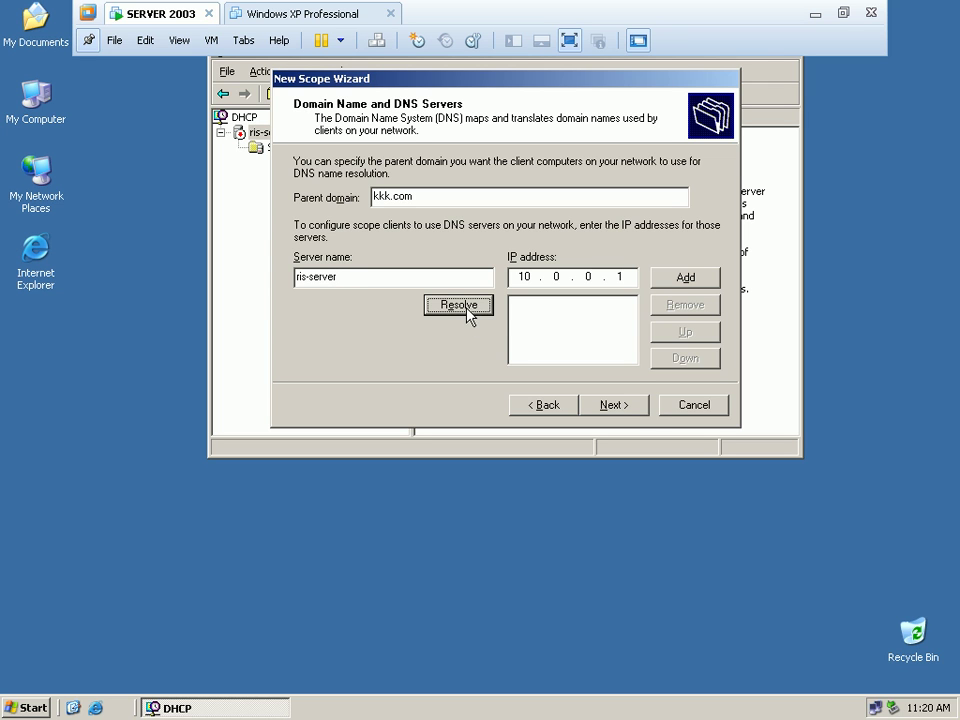
pyautogui.click(662, 284)
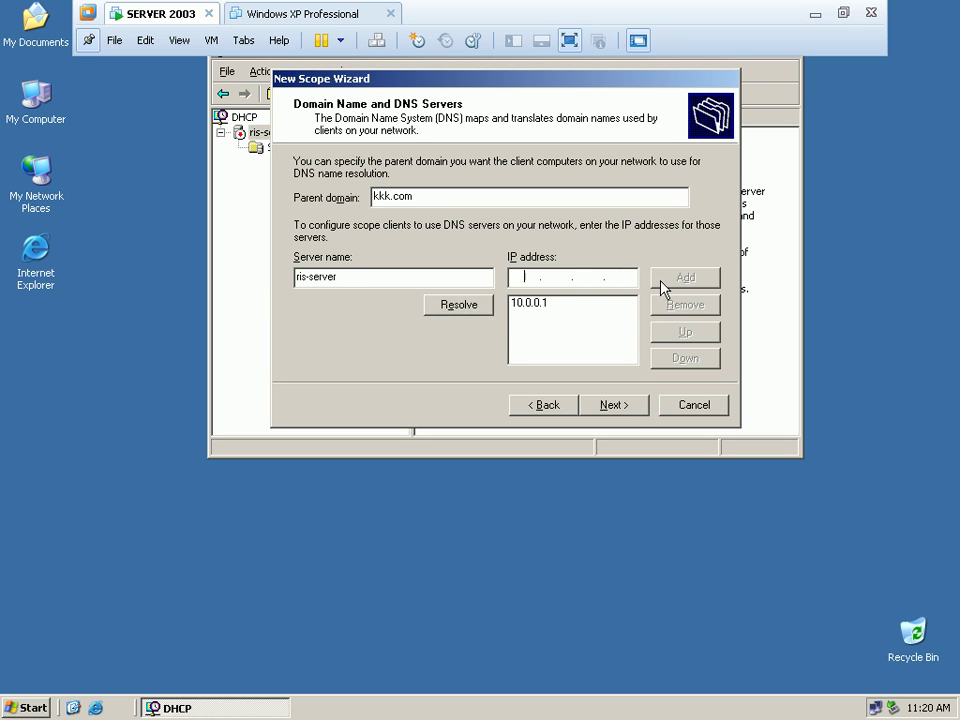
pyautogui.click(613, 405)
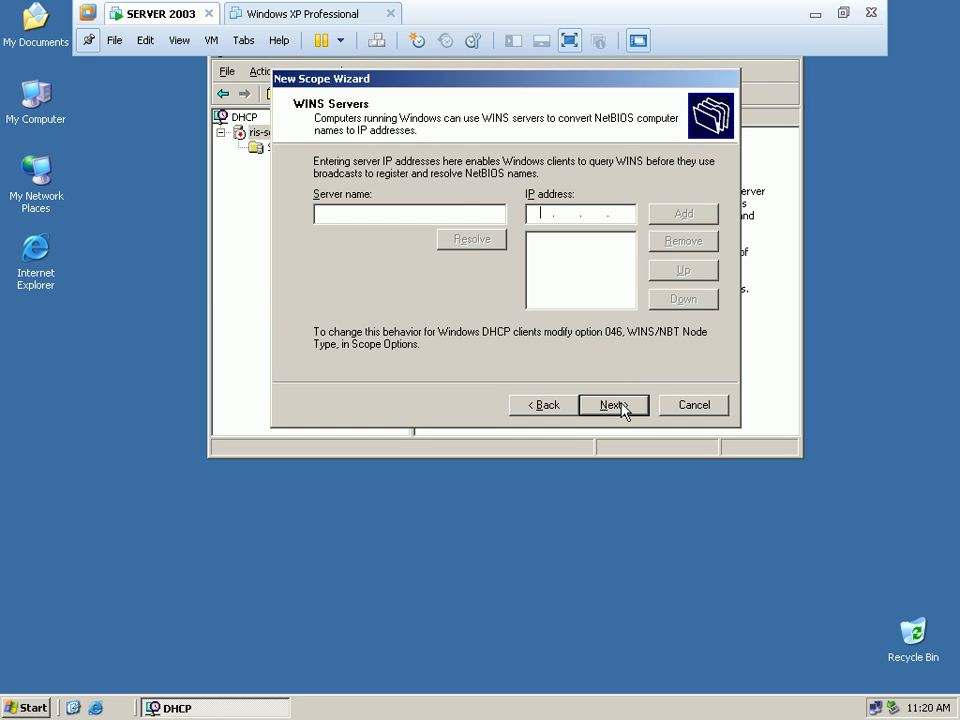
# Skip WINS, choose to activate the scope now, and finish the wizard.
pyautogui.click(613, 405)
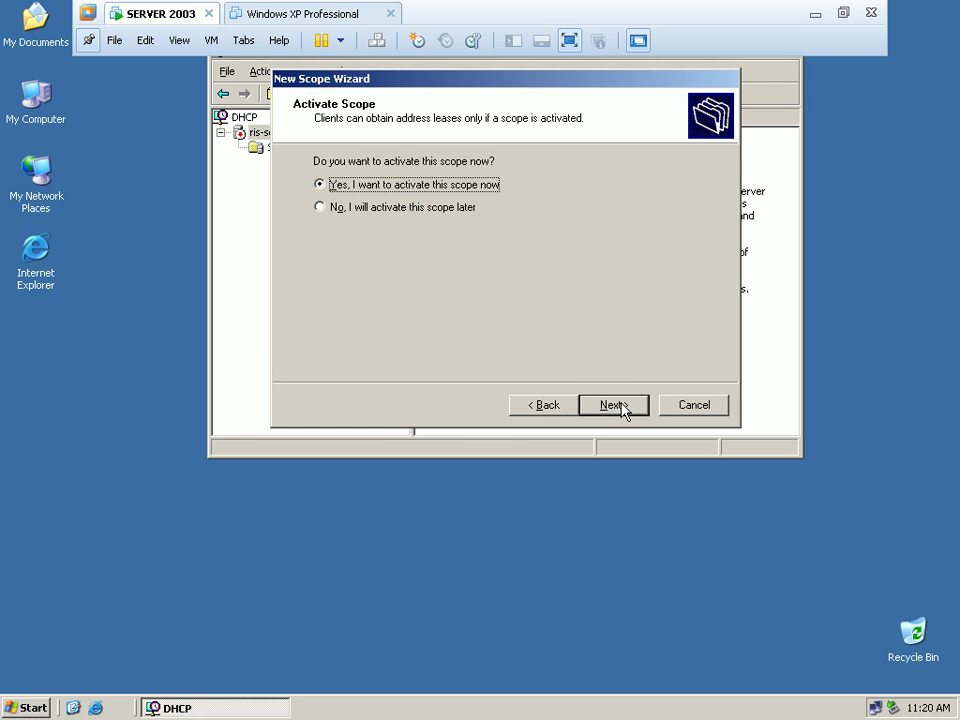
pyautogui.click(622, 407)
pyautogui.click(619, 402)
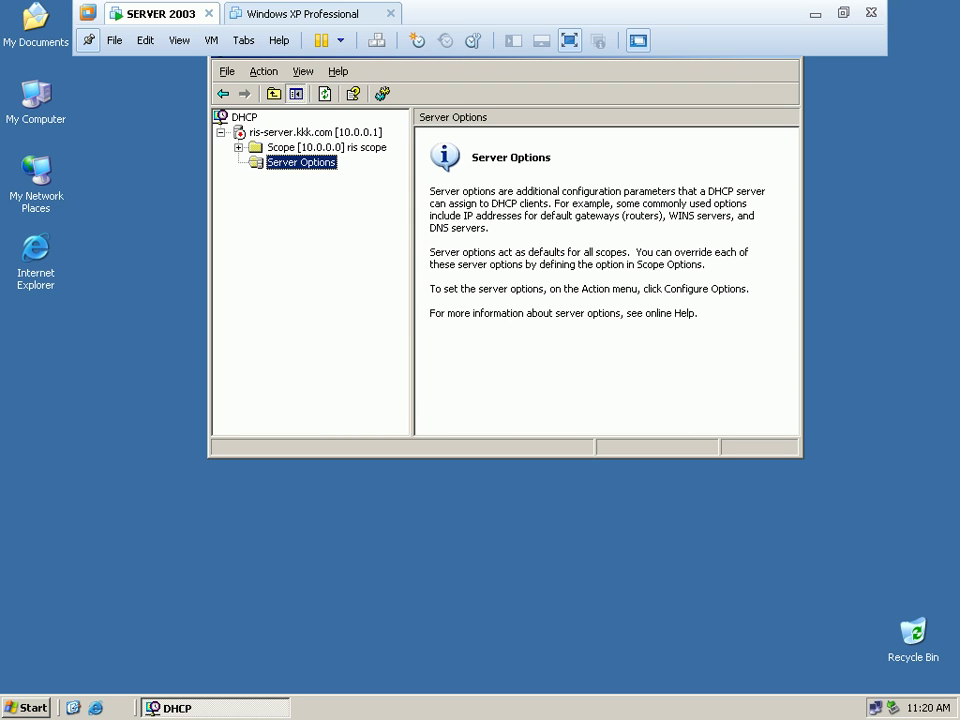
pyautogui.rightClick(322, 136)
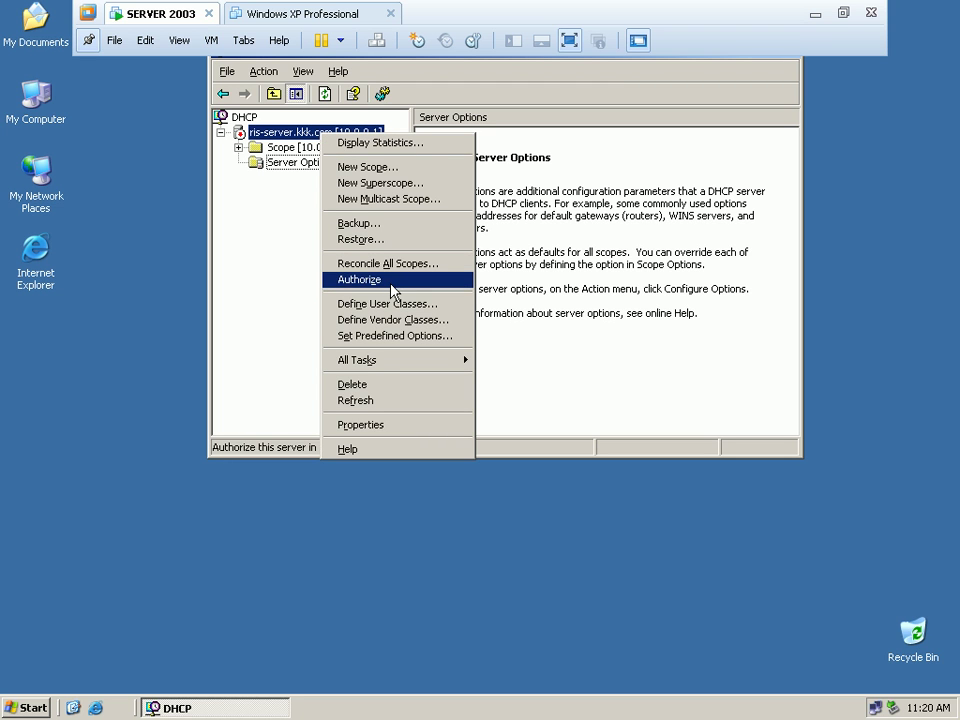
# Authorize ris-server.kkk.com and refresh it so Scope [10.0.0.0] ris scope shows Active.
pyautogui.click(390, 280)
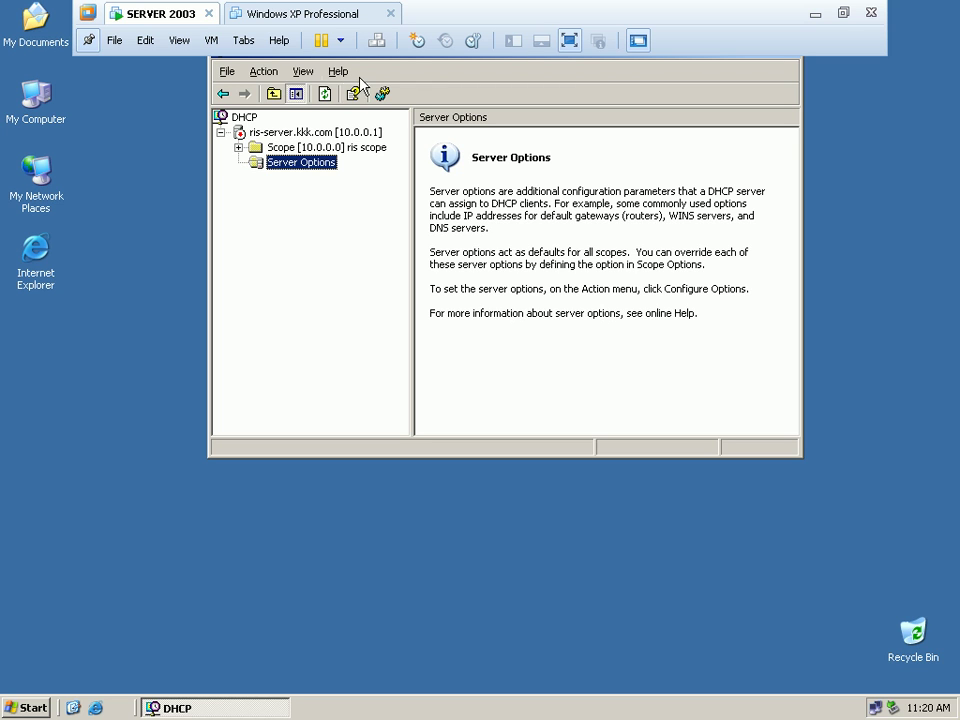
pyautogui.click(325, 94)
pyautogui.rightClick(316, 136)
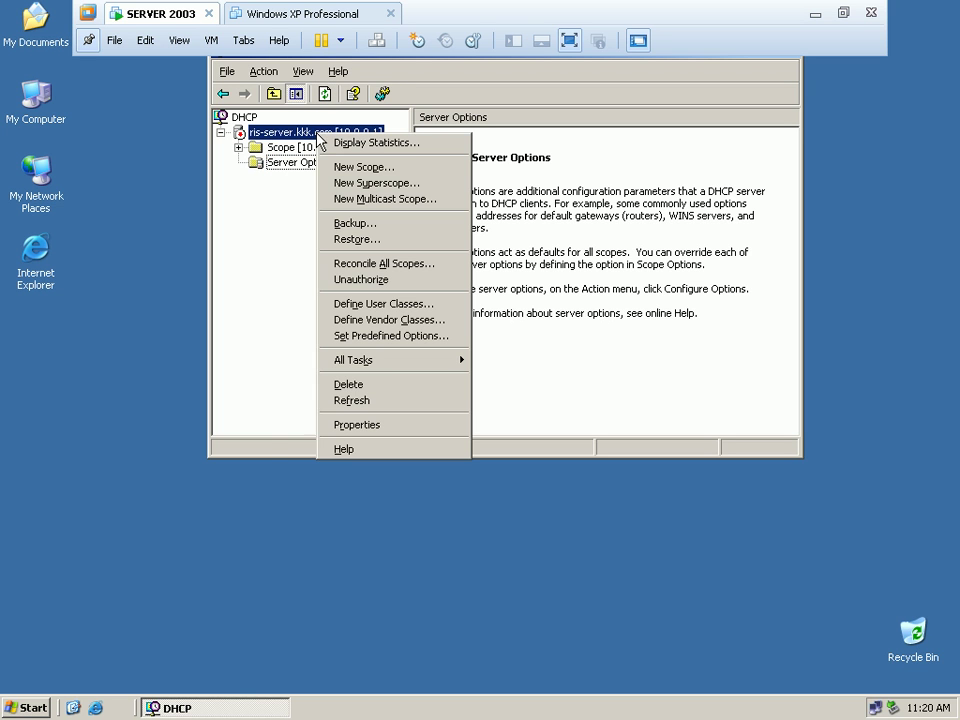
pyautogui.click(388, 405)
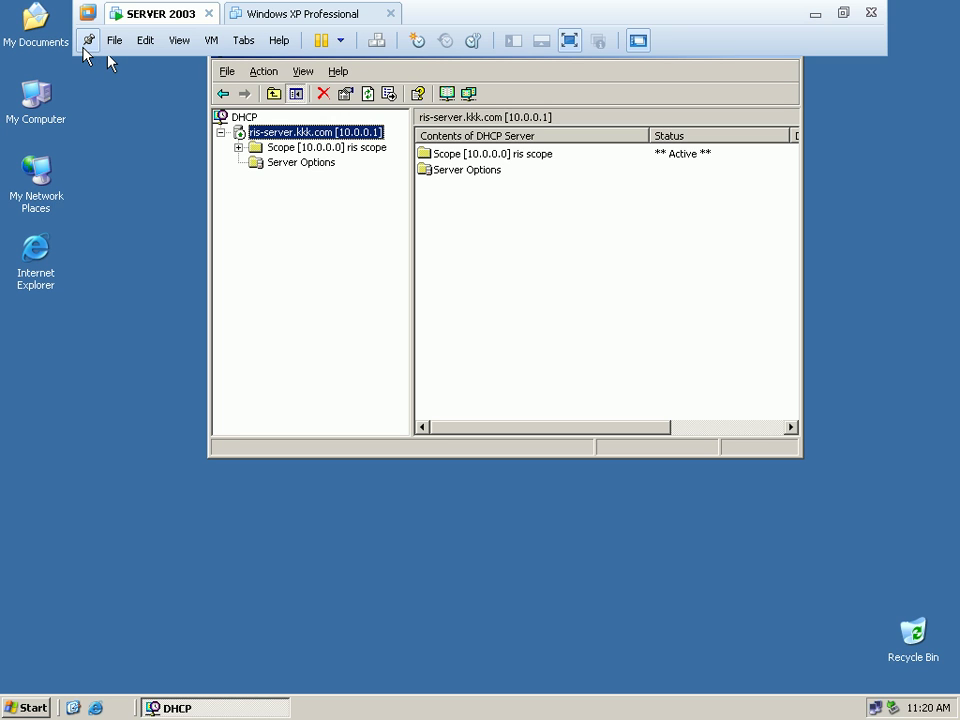
pyautogui.rightClick(229, 708)
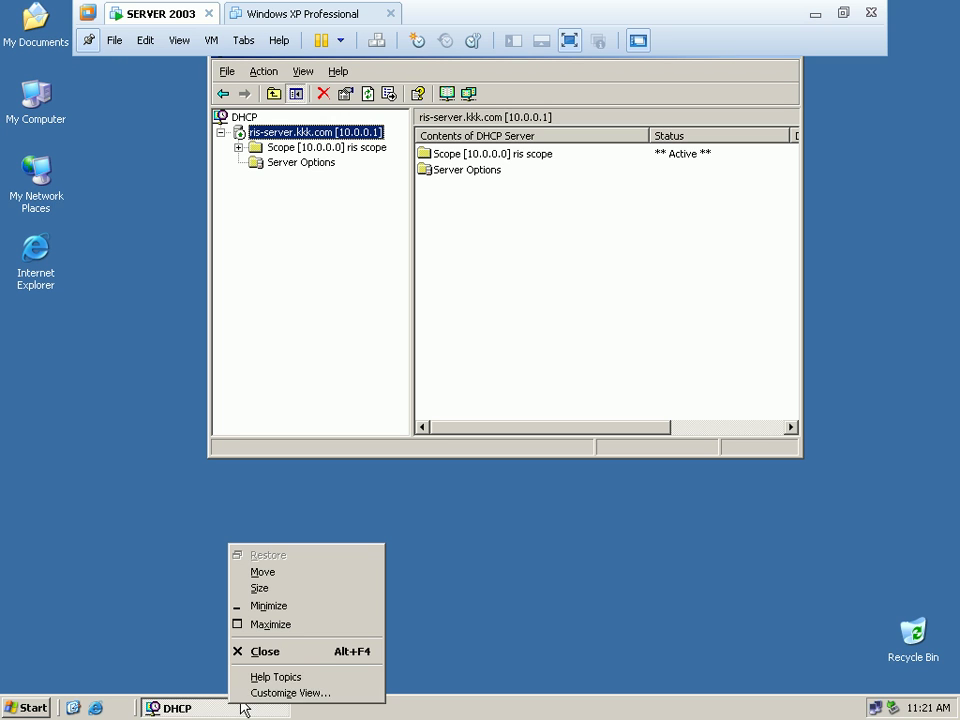
# Close the DHCP console and open Add or Remove Programs from Control Panel.
pyautogui.click(287, 656)
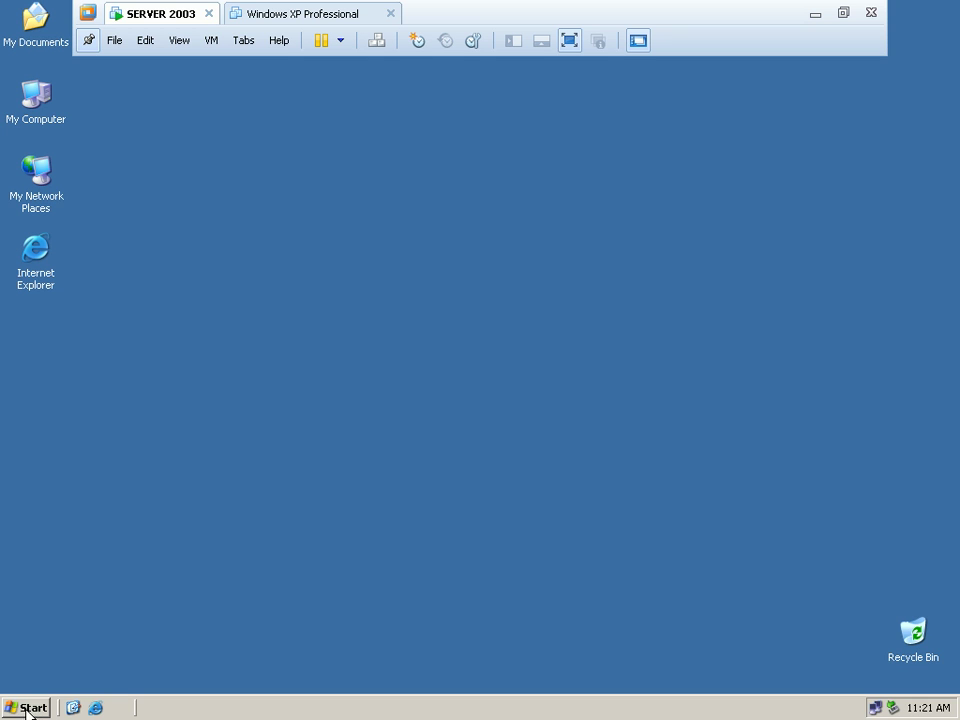
pyautogui.click(35, 708)
pyautogui.moveTo(146, 496)
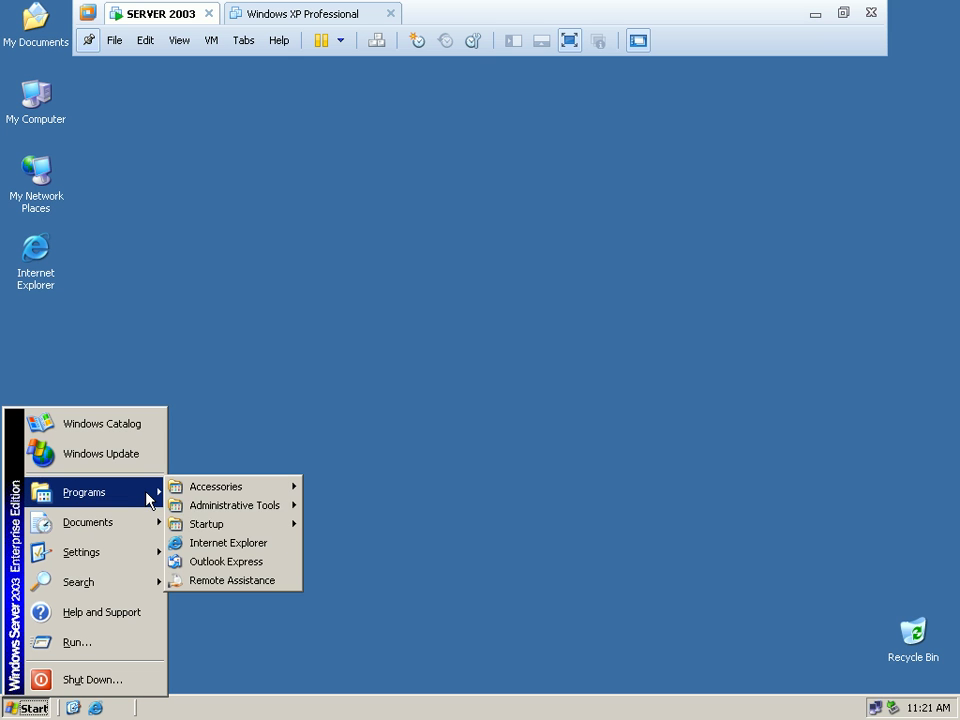
pyautogui.moveTo(236, 505)
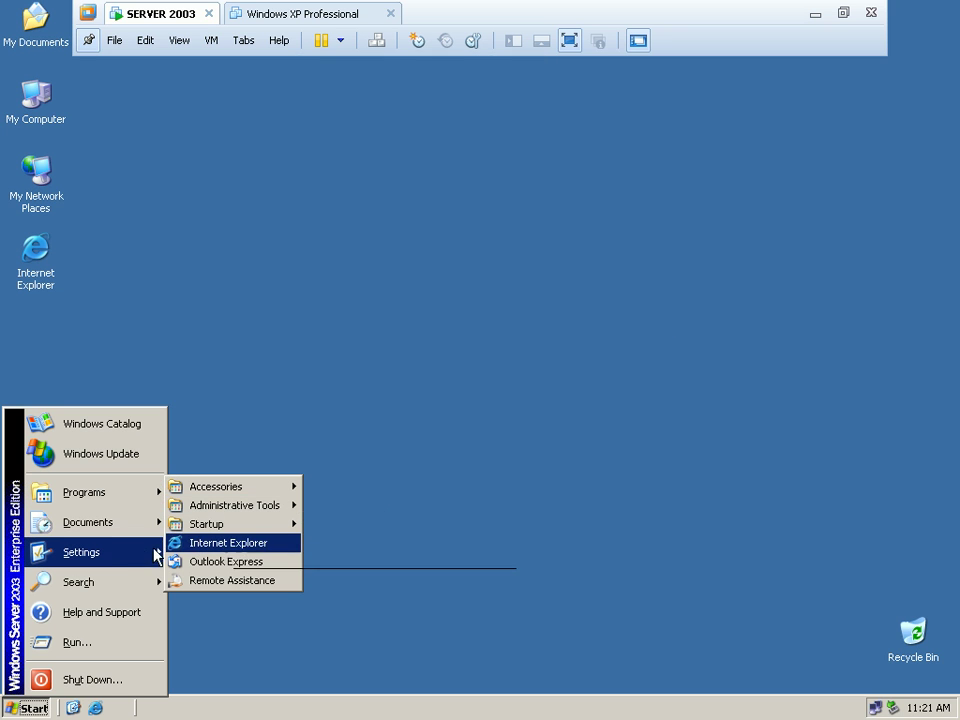
pyautogui.moveTo(128, 558)
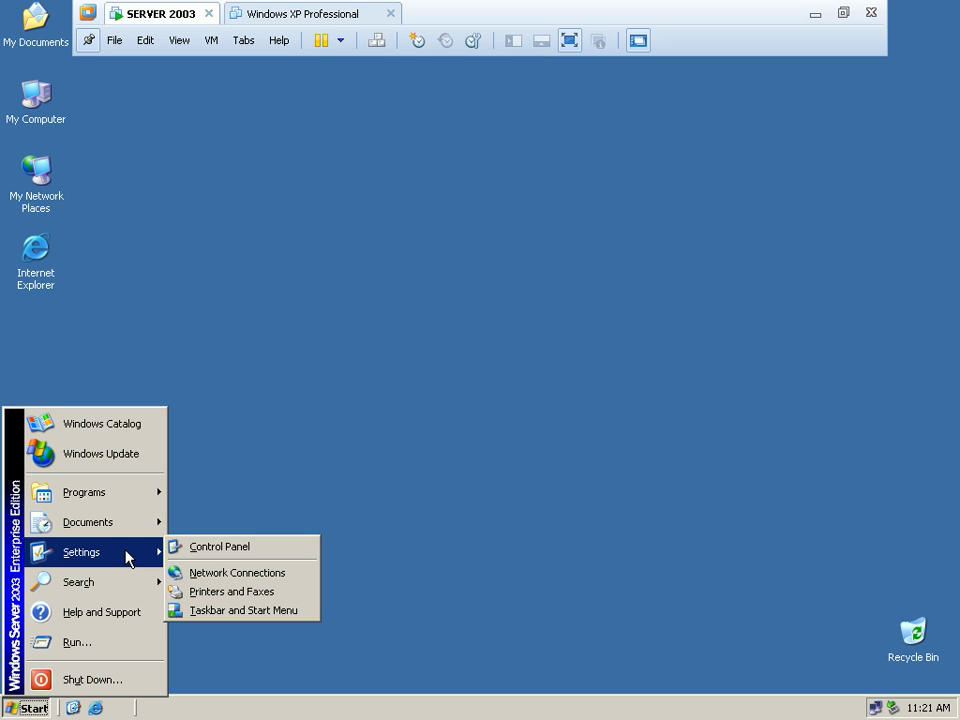
pyautogui.click(193, 548)
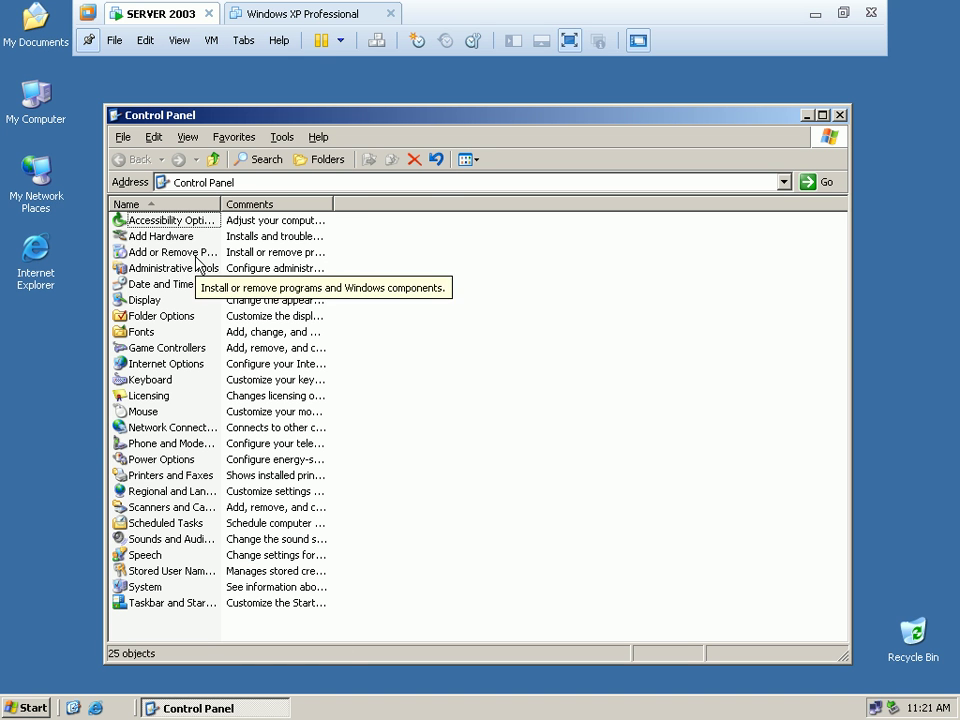
pyautogui.doubleClick(197, 259)
# Tick Remote Installation Services in Windows Components and begin installing it.
pyautogui.click(178, 324)
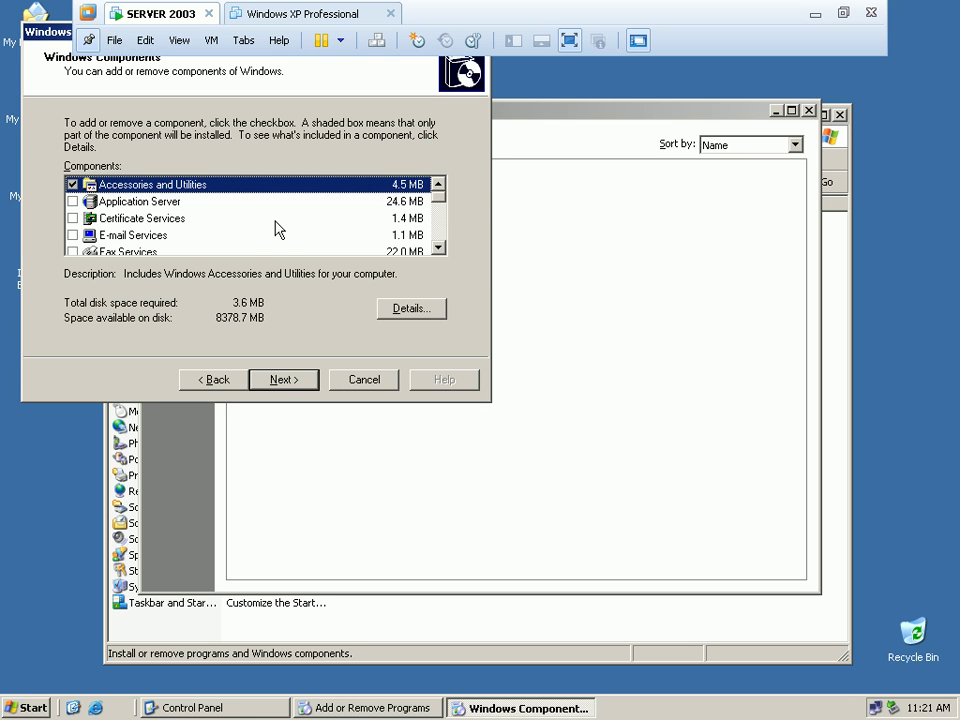
pyautogui.scroll(-3, 278, 230)
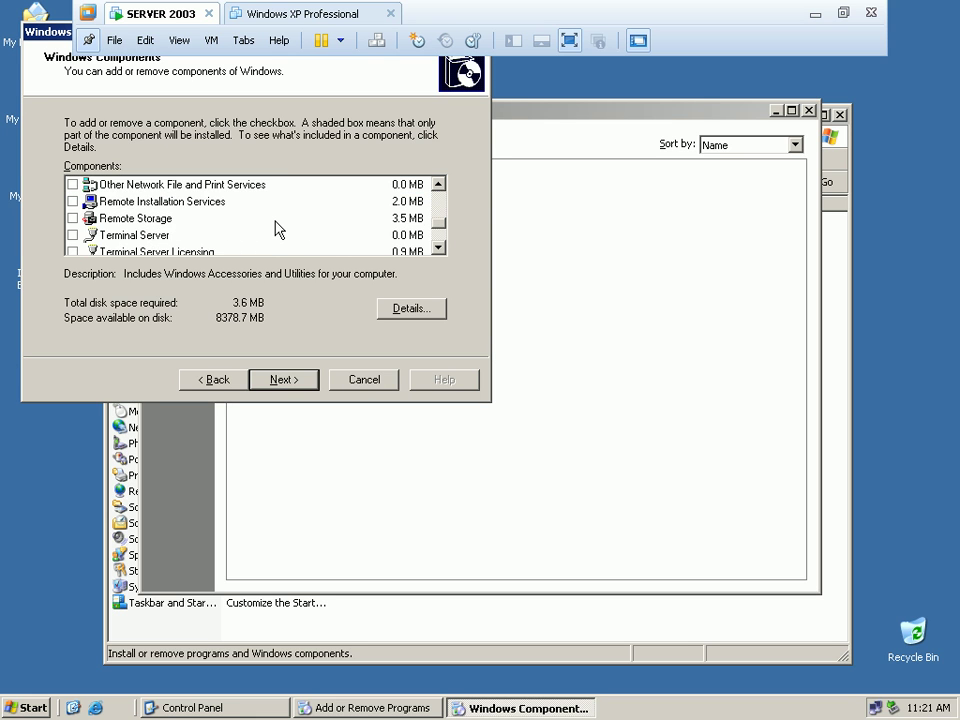
pyautogui.scroll(-2, 278, 230)
pyautogui.scroll(3, 278, 230)
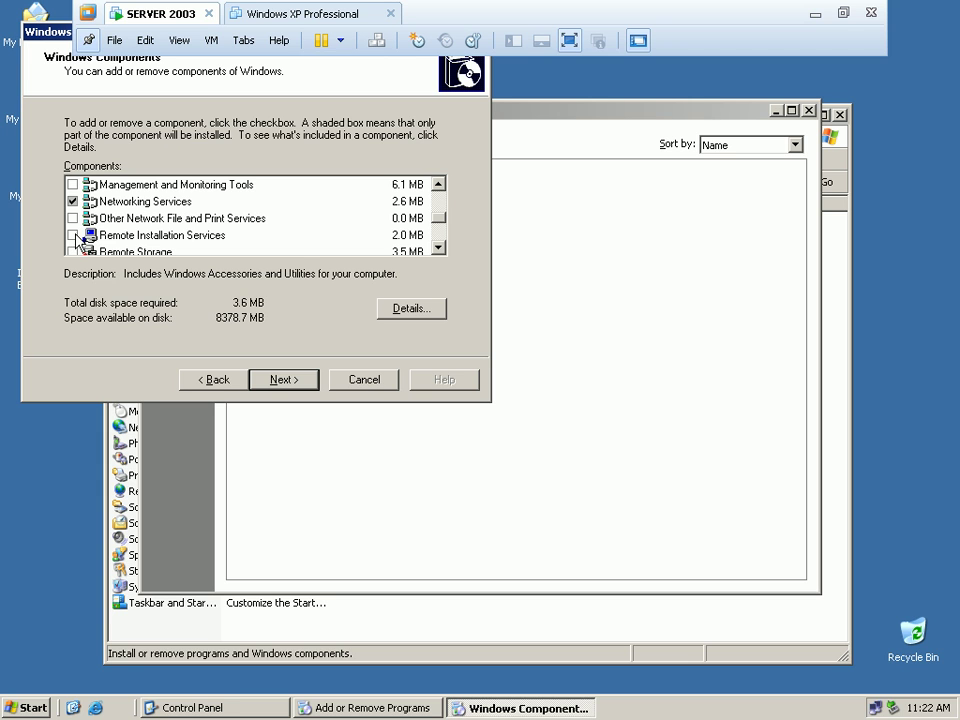
pyautogui.click(74, 236)
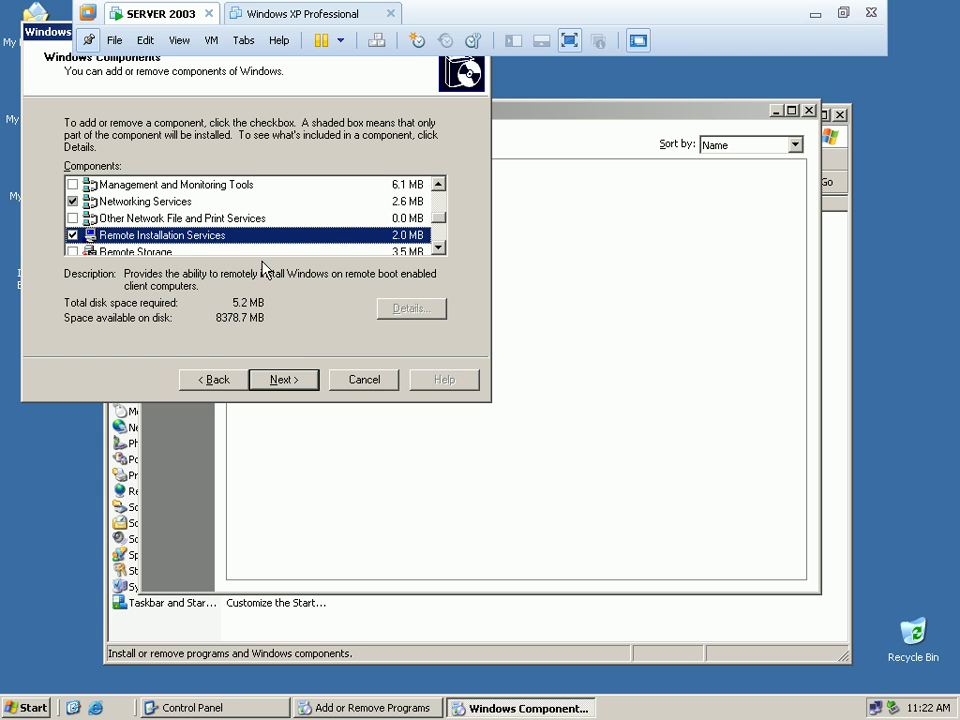
pyautogui.click(284, 379)
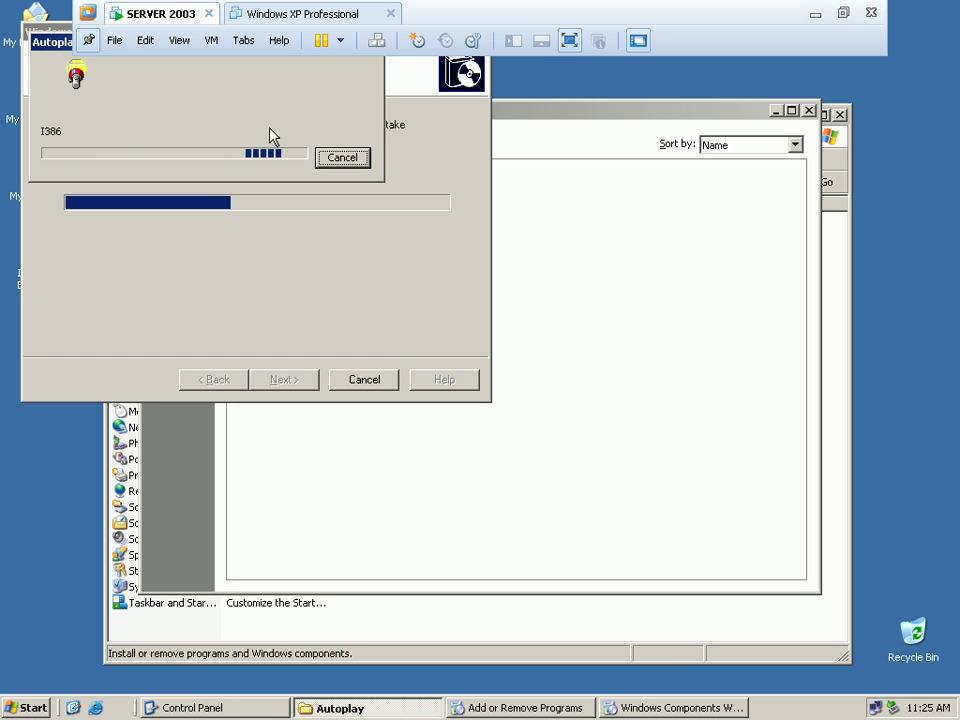
# Dismiss the CD Autoplay, finish the Components Wizard, and restart the server.
pyautogui.click(345, 158)
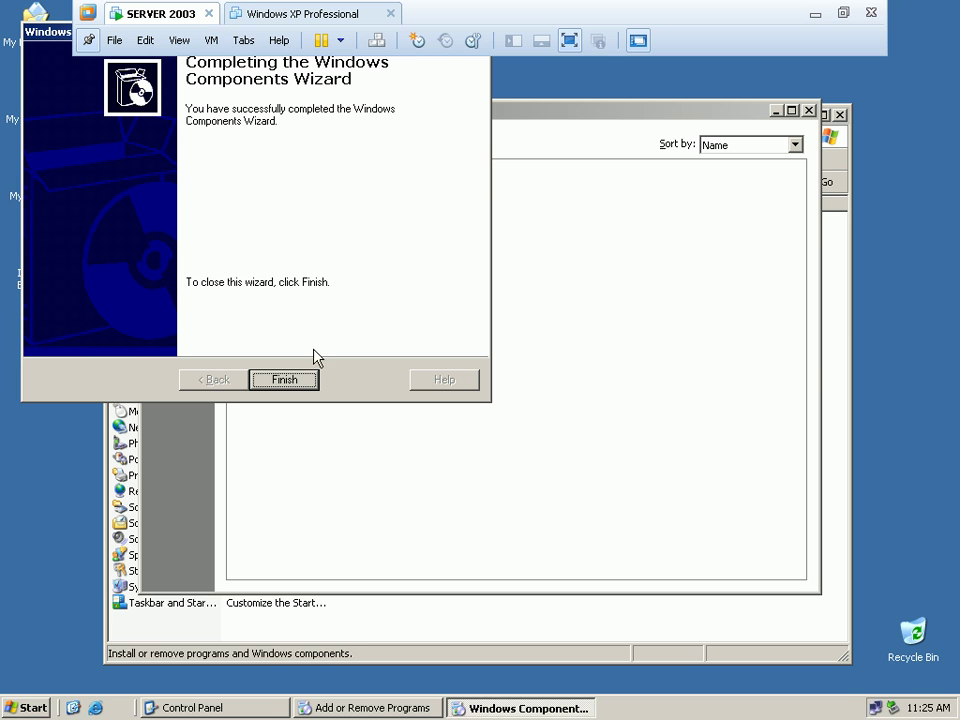
pyautogui.click(282, 380)
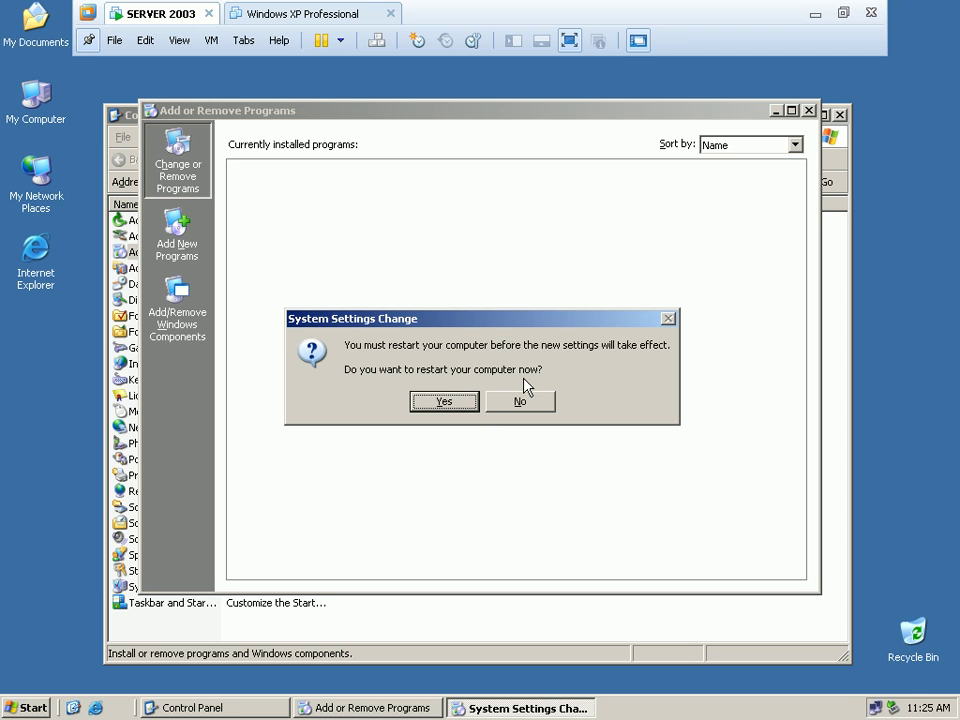
pyautogui.click(453, 404)
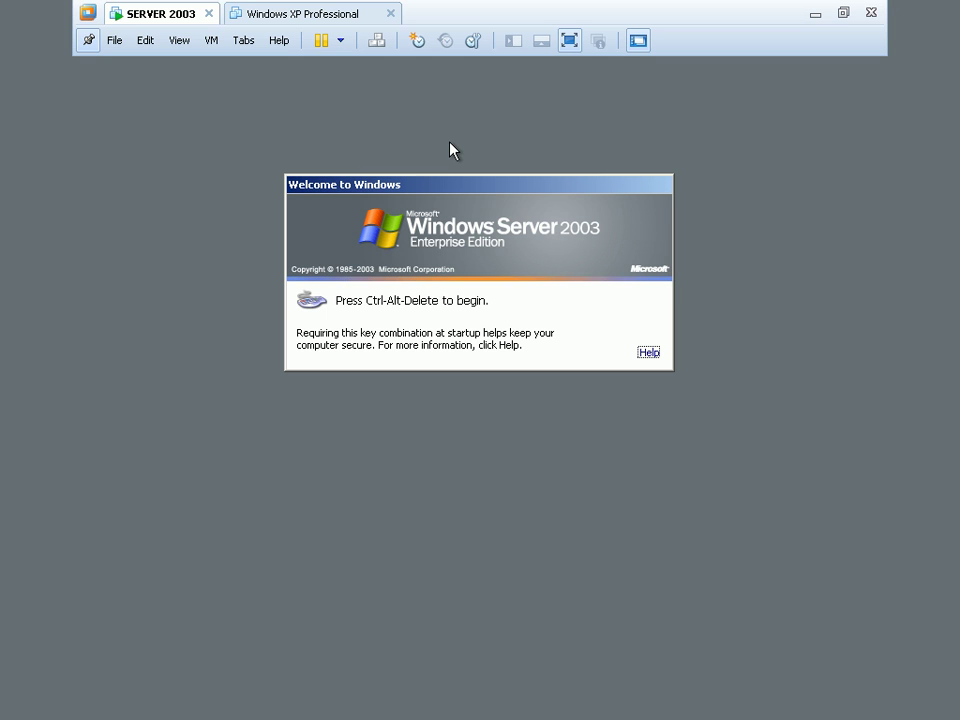
# Log back on to the server with the account password.
pyautogui.hotkey('ctrl', 'alt', 'Delete')
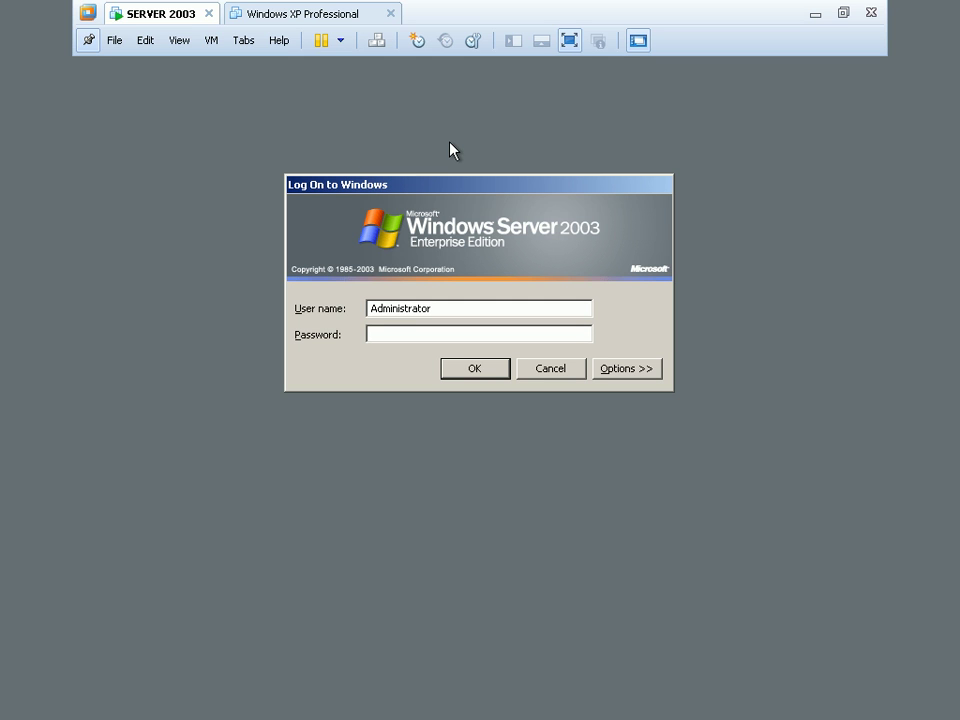
pyautogui.press('Return')
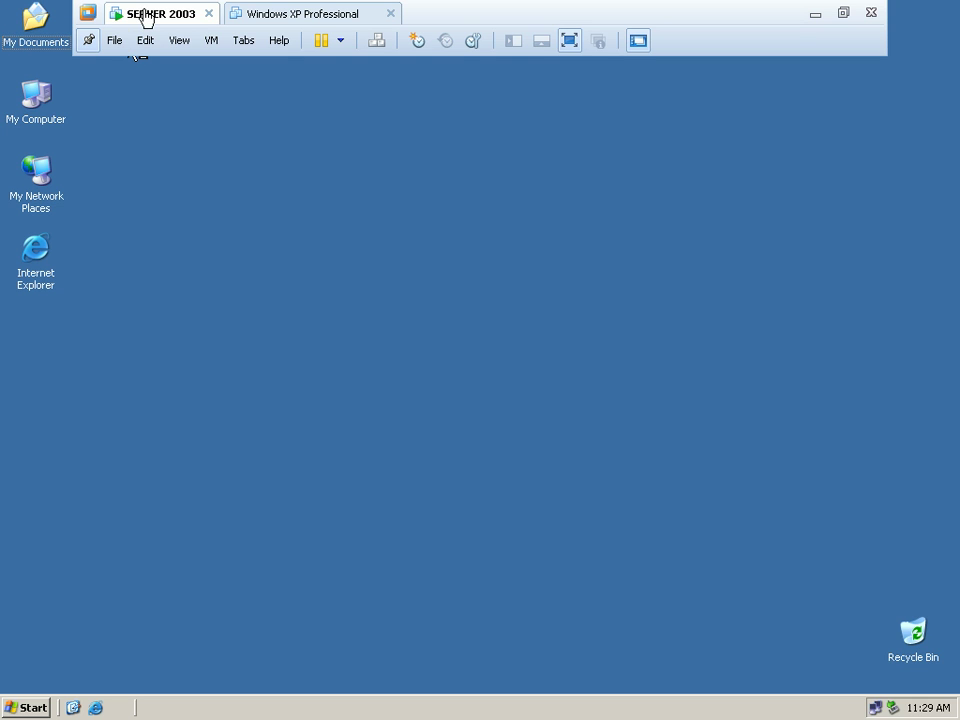
# Check in My Computer that the XP CD is in drive D:.
pyautogui.doubleClick(28, 120)
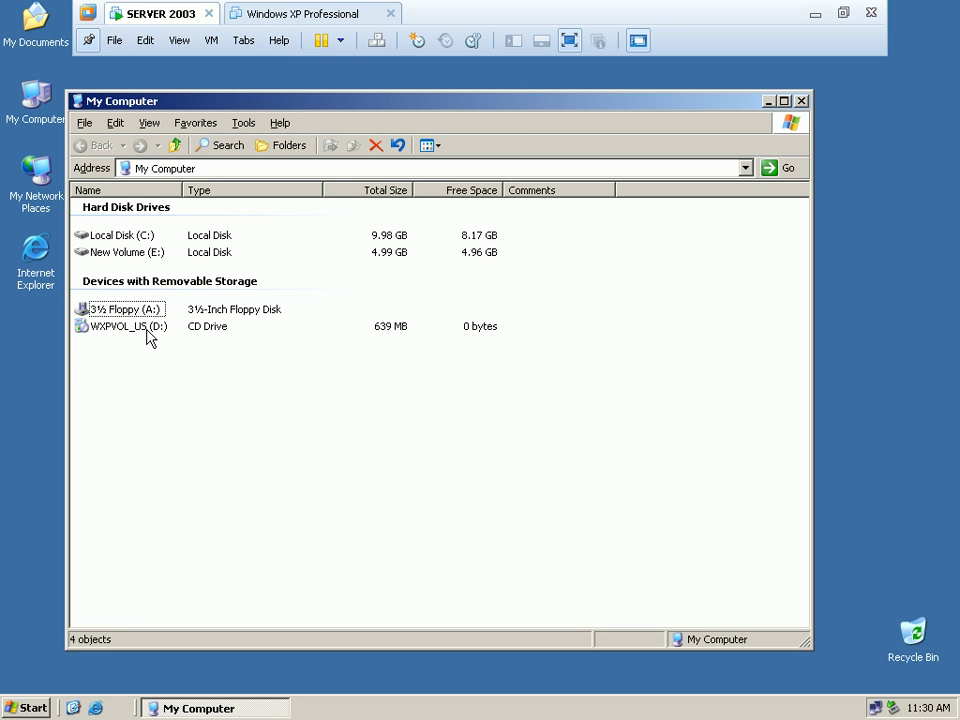
pyautogui.moveTo(135, 328)
pyautogui.click(802, 101)
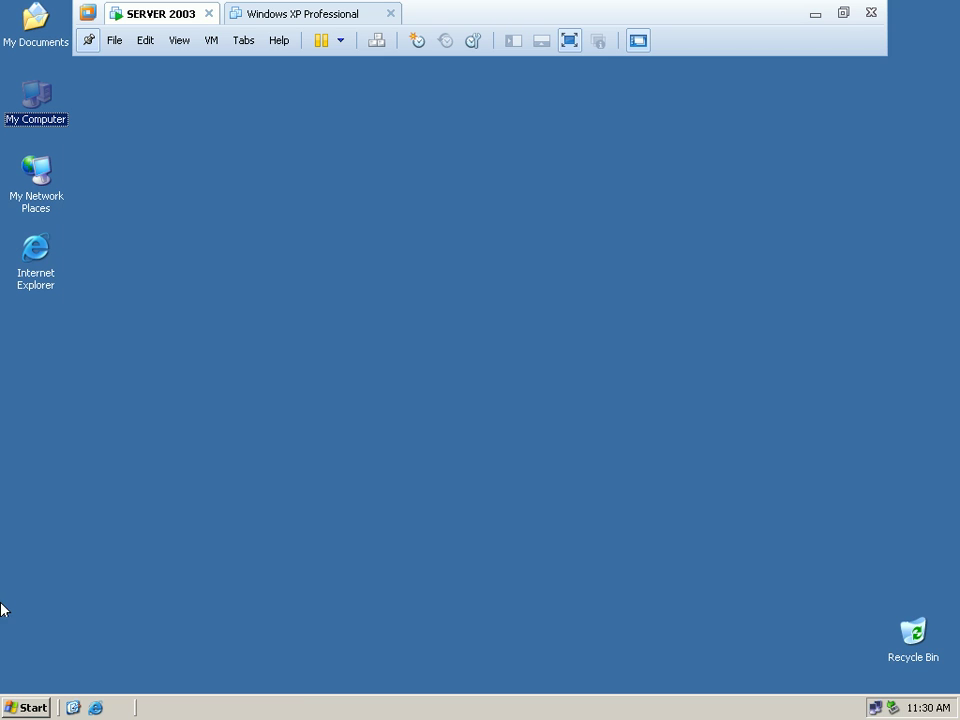
# Launch Remote Installation Services Setup from Administrative Tools.
pyautogui.click(42, 709)
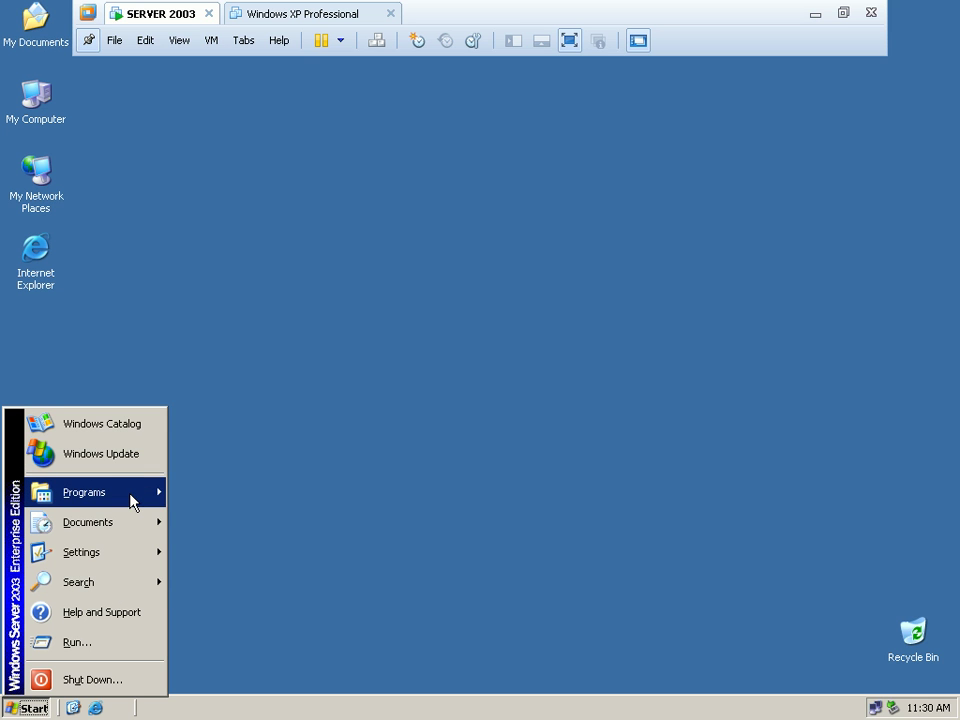
pyautogui.moveTo(131, 495)
pyautogui.moveTo(202, 505)
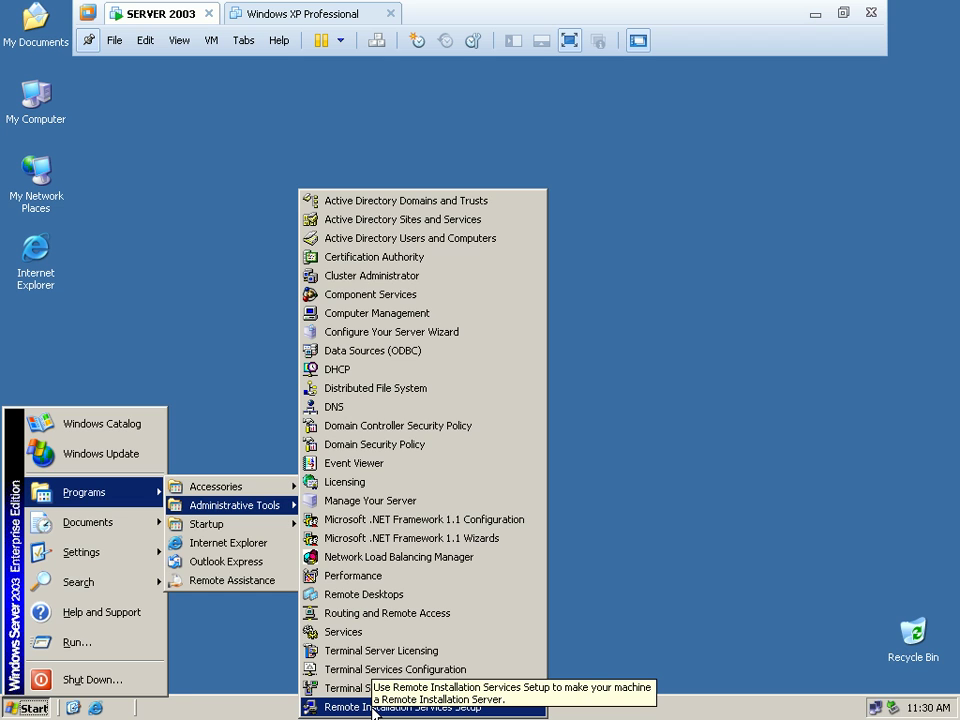
pyautogui.click(374, 707)
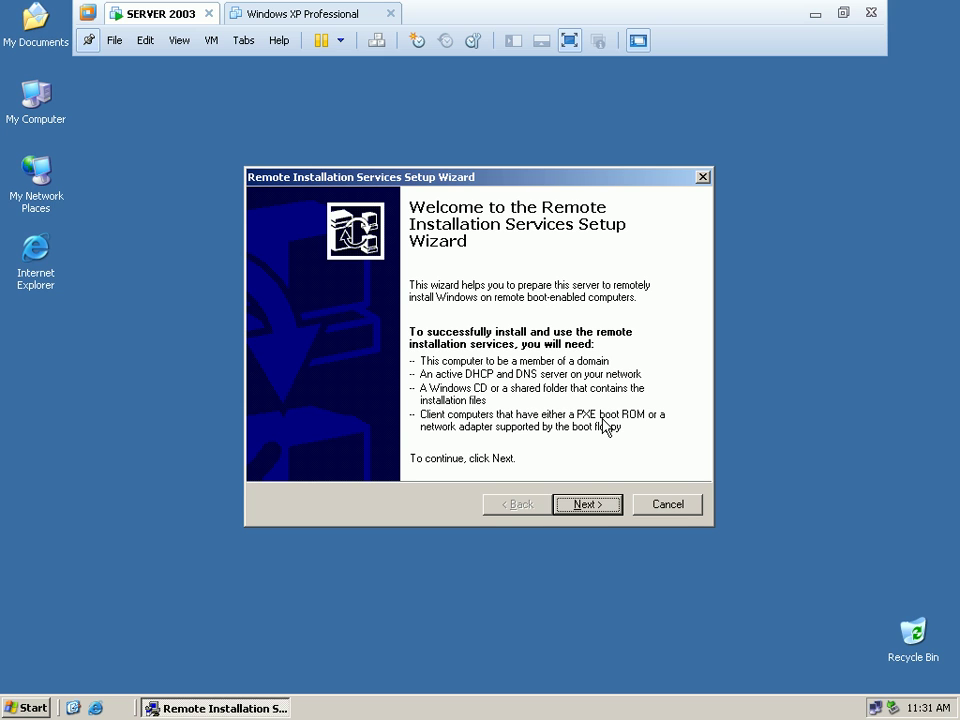
# Confirm drive E: is empty, then accept E:\RemoteInstall as the installation folder.
pyautogui.click(599, 505)
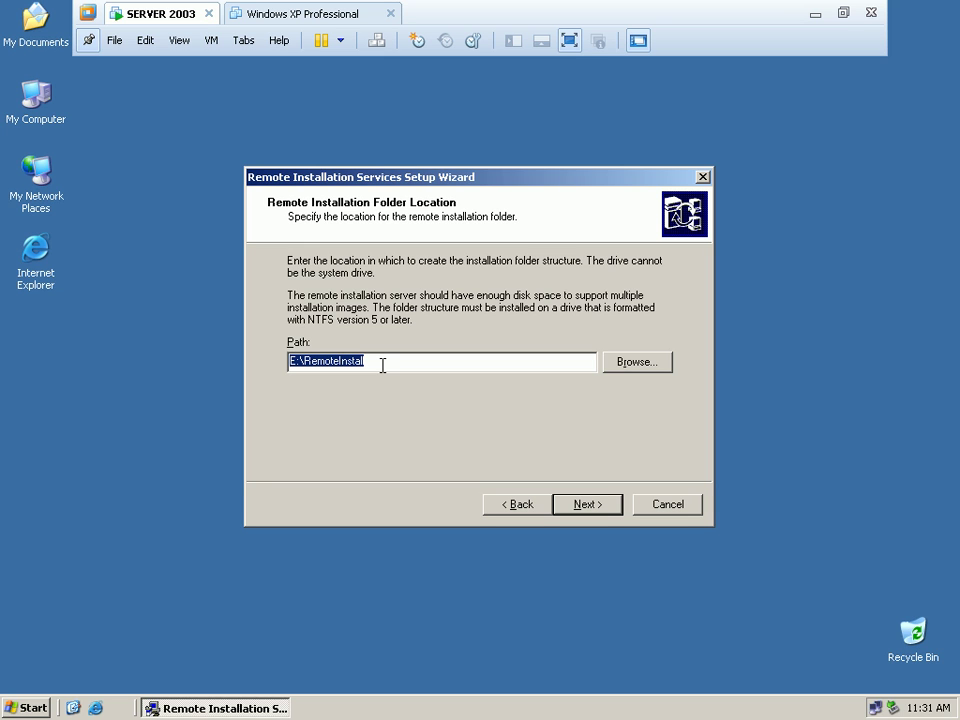
pyautogui.doubleClick(30, 120)
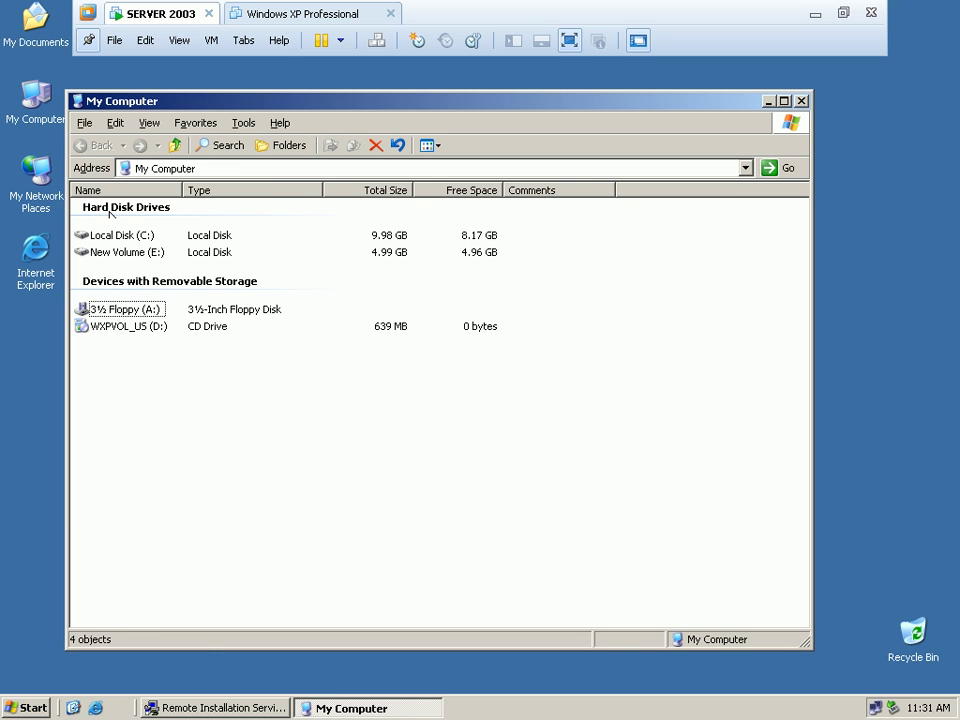
pyautogui.doubleClick(131, 252)
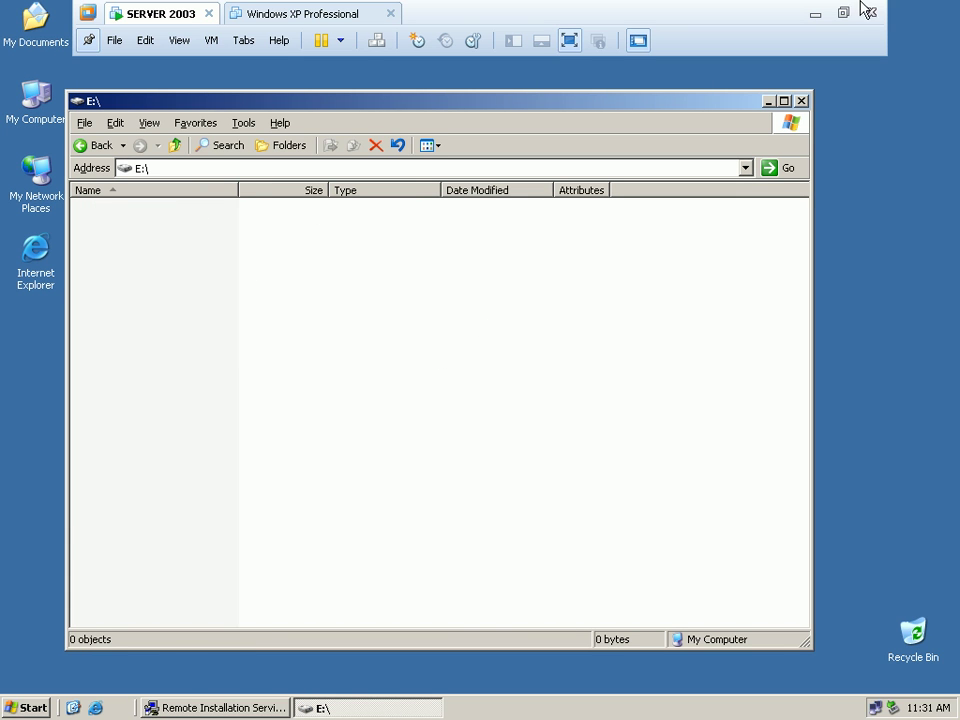
pyautogui.click(802, 102)
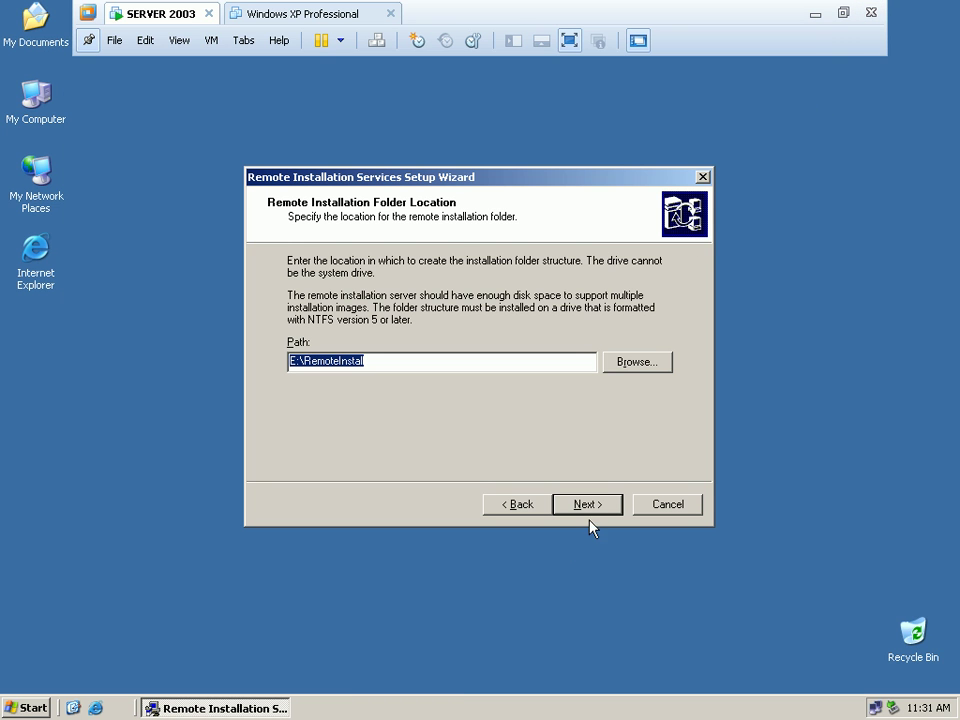
pyautogui.click(615, 505)
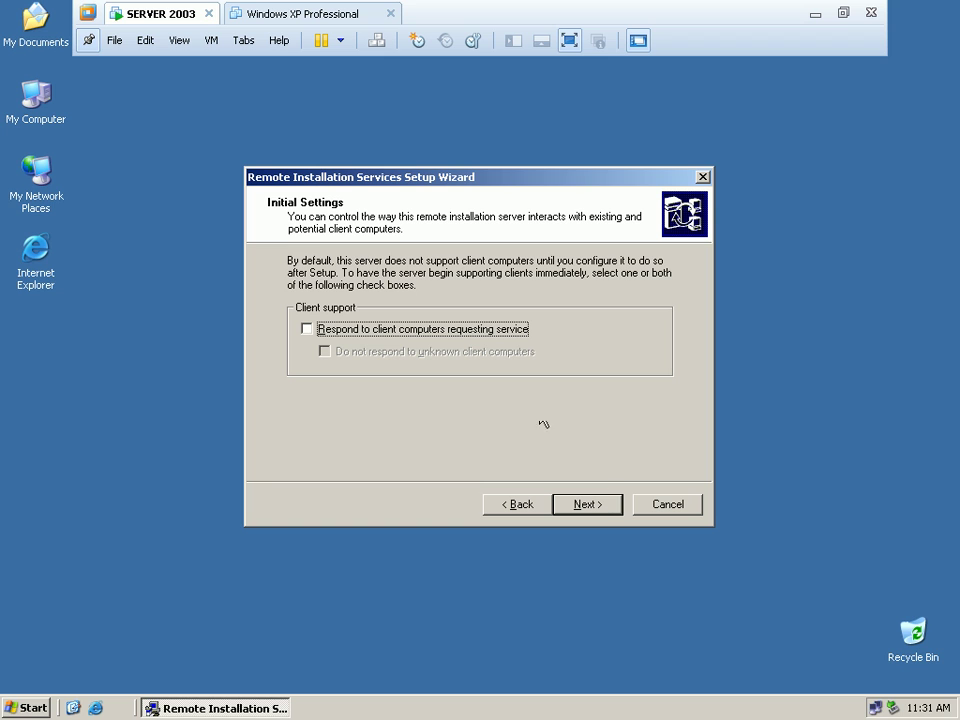
# Enable 'Respond to client computers requesting service' in the RIS Setup Wizard and continue.
pyautogui.click(395, 333)
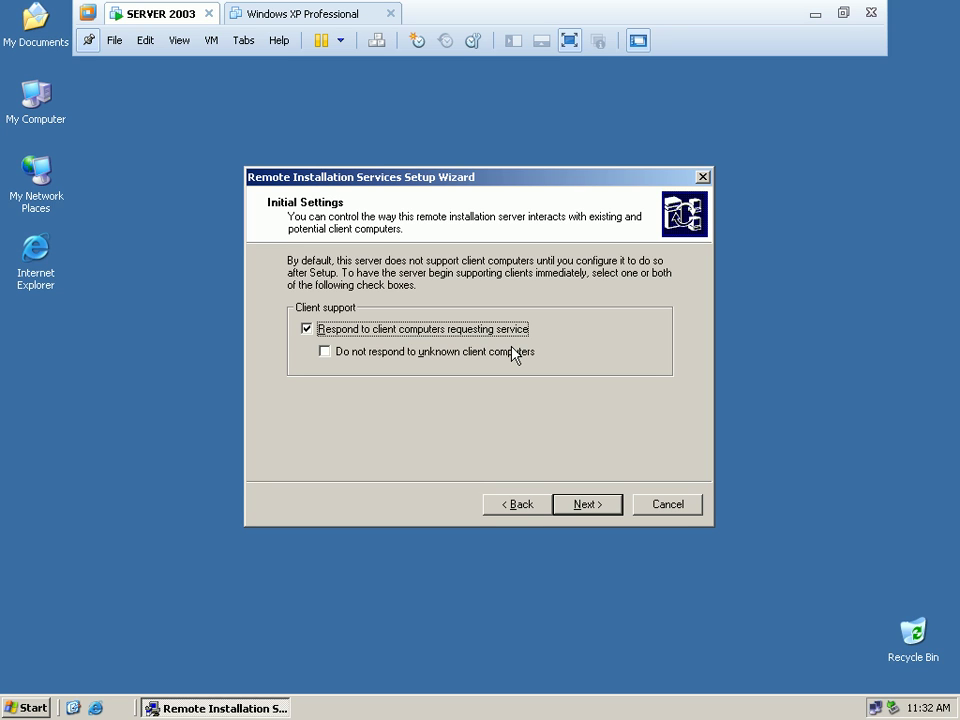
pyautogui.click(586, 504)
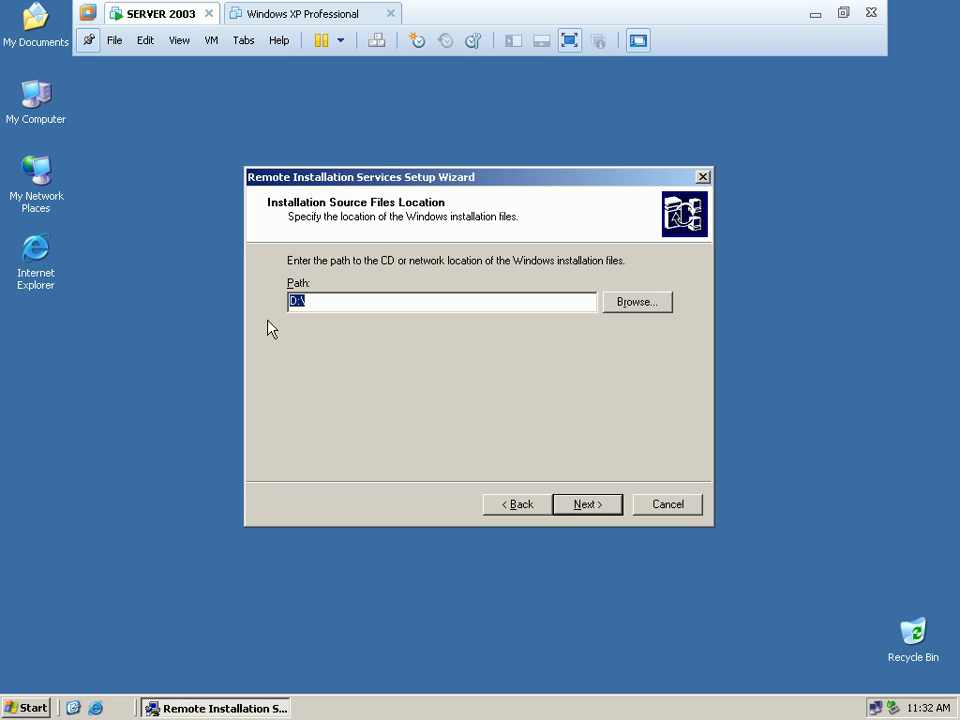
# Set the installation source files location to D:\I386 on the XP CD.
pyautogui.click(645, 304)
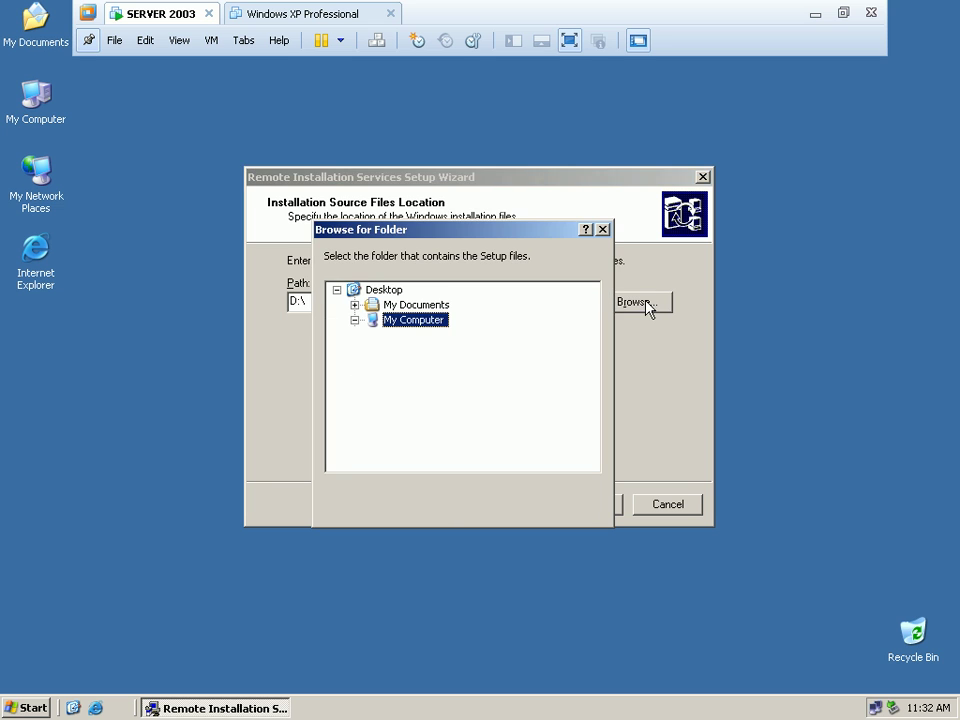
pyautogui.doubleClick(440, 365)
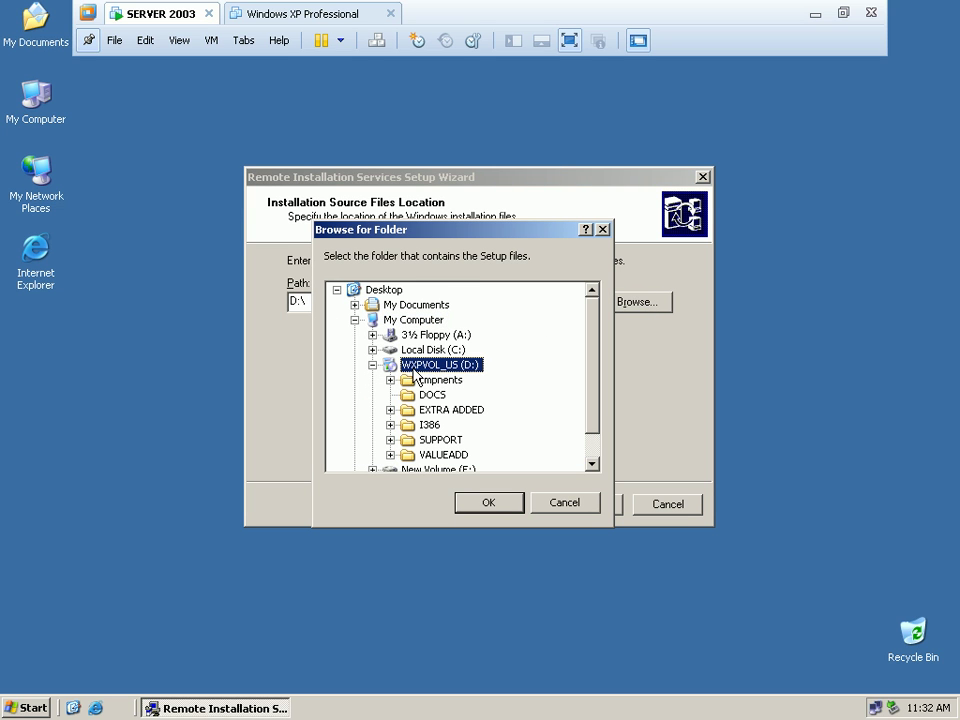
pyautogui.click(432, 426)
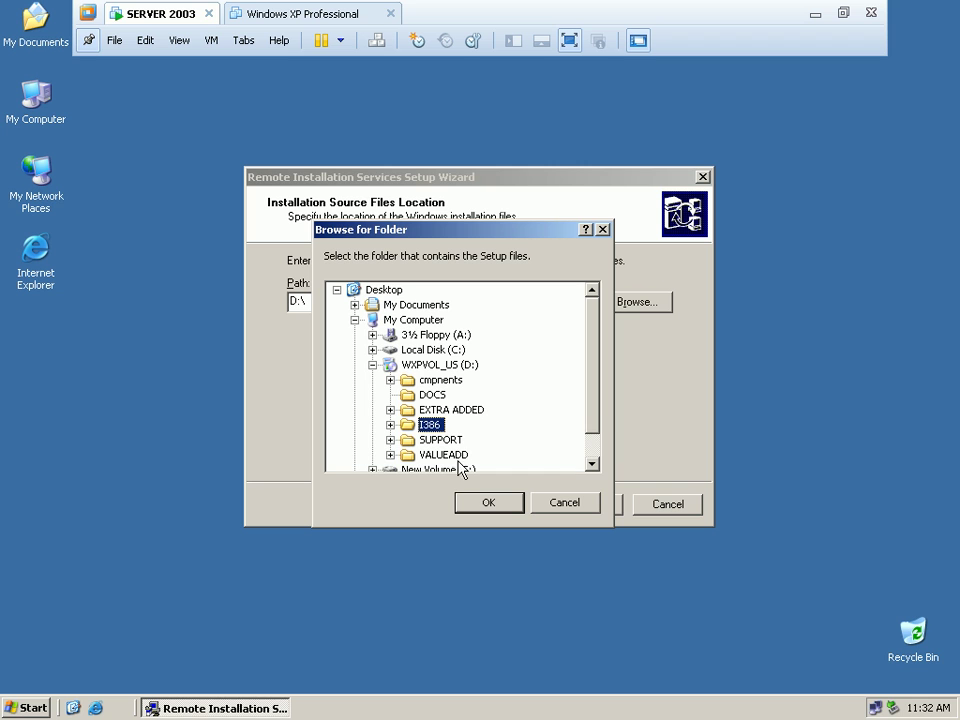
pyautogui.click(483, 503)
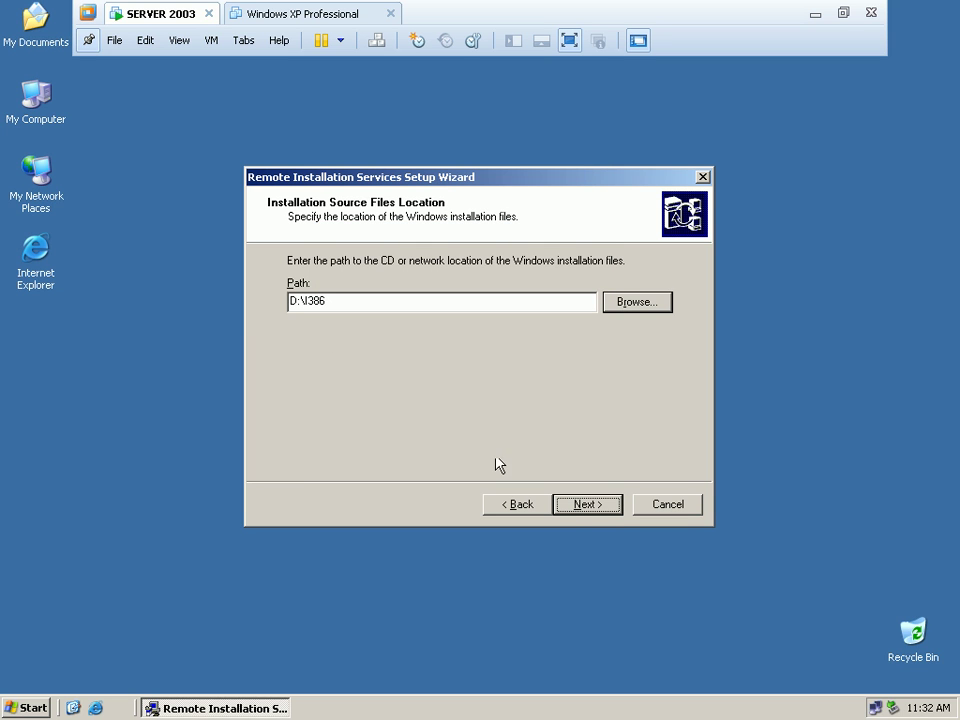
pyautogui.click(593, 503)
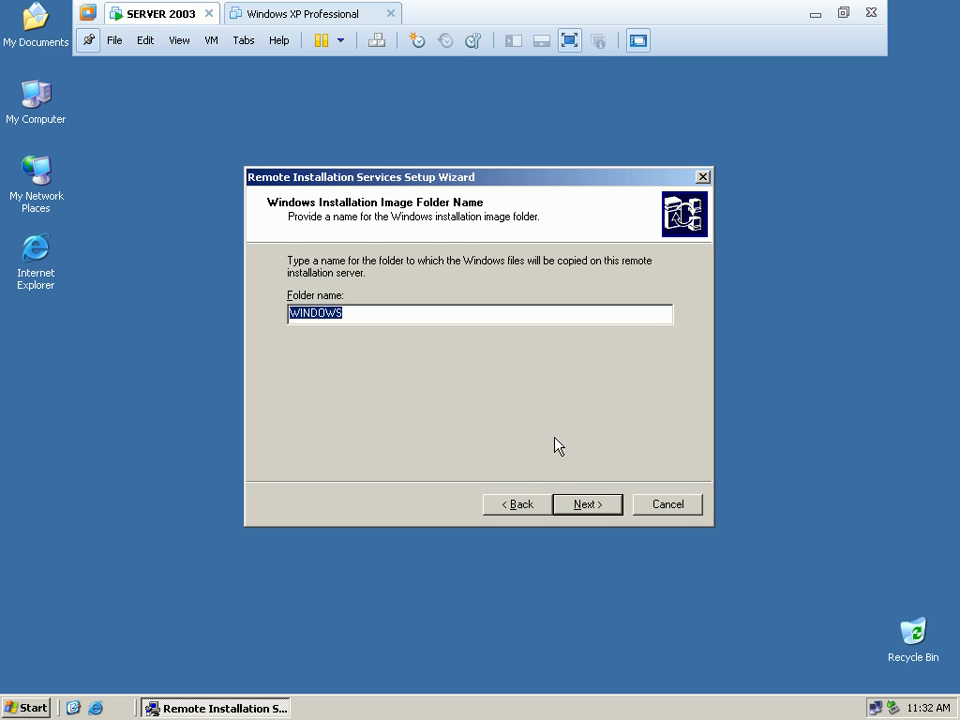
# Keep the WINDOWS image folder name and default description, then start copying the image.
pyautogui.click(587, 504)
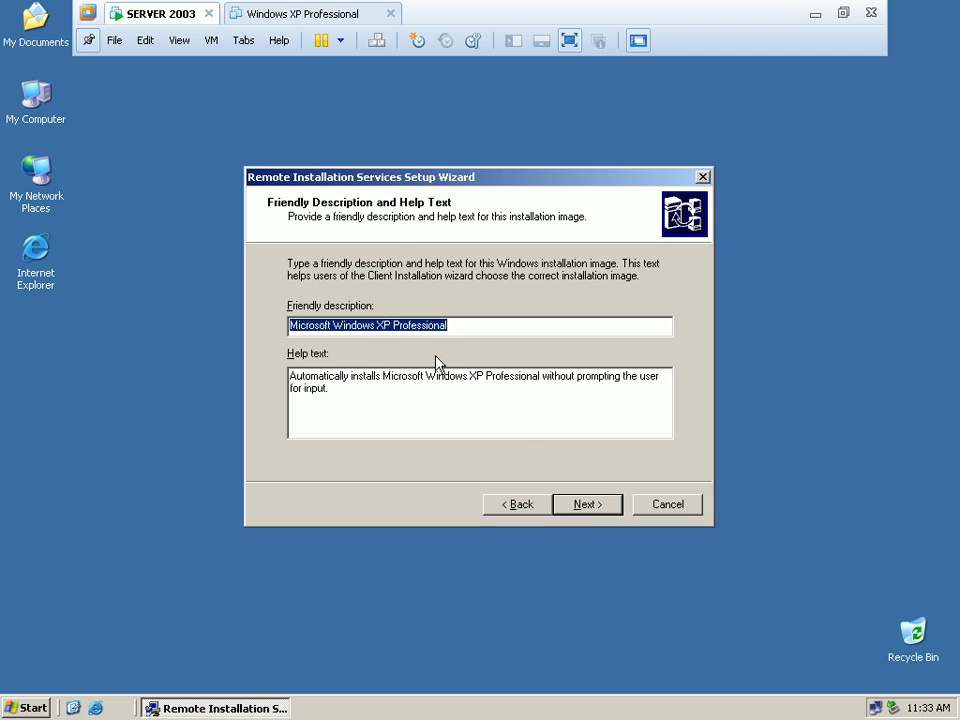
pyautogui.click(604, 514)
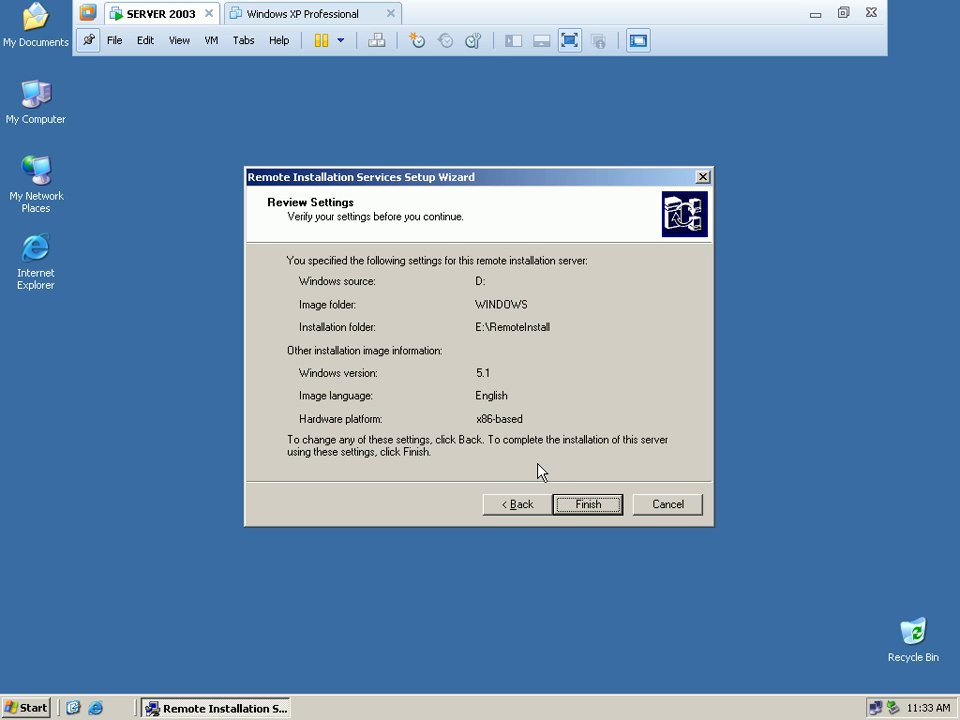
pyautogui.click(588, 504)
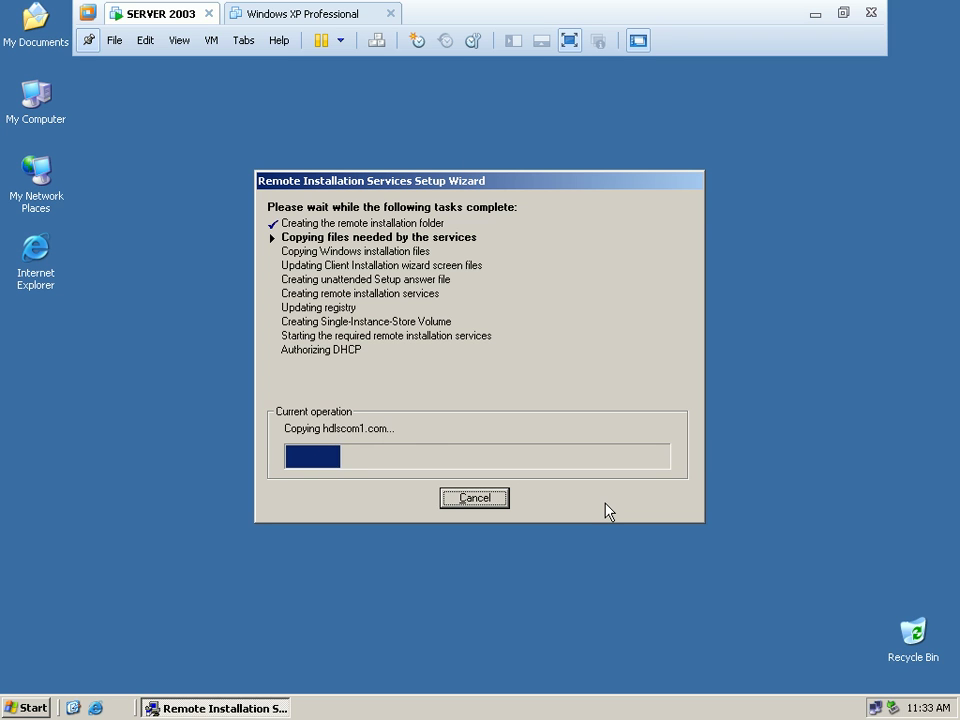
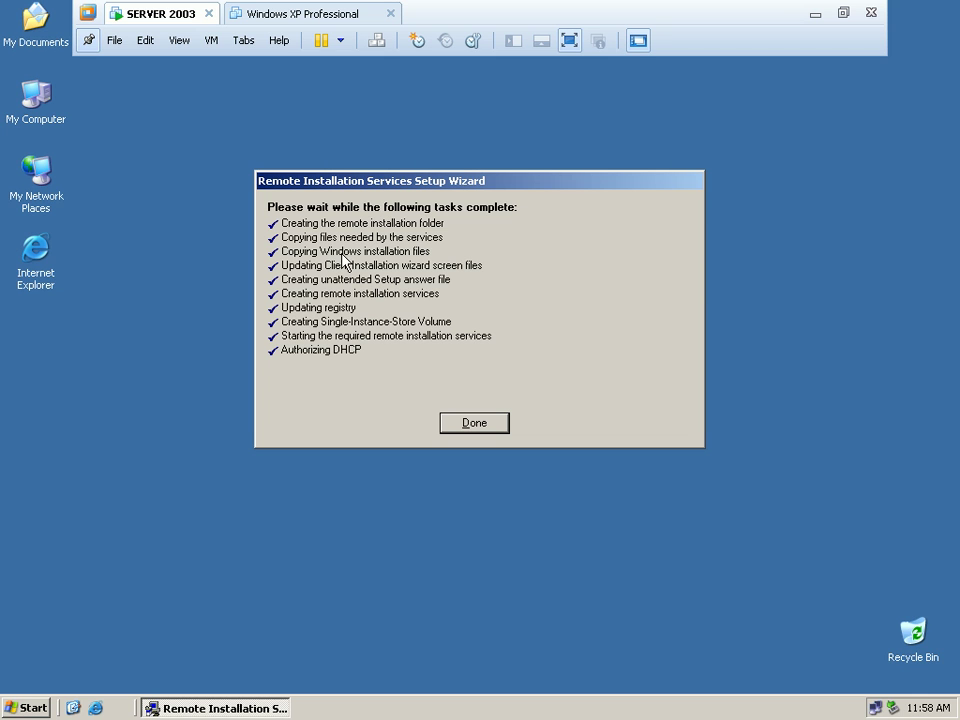
# Close the completed Remote Installation Services Setup Wizard with Done.
pyautogui.click(466, 424)
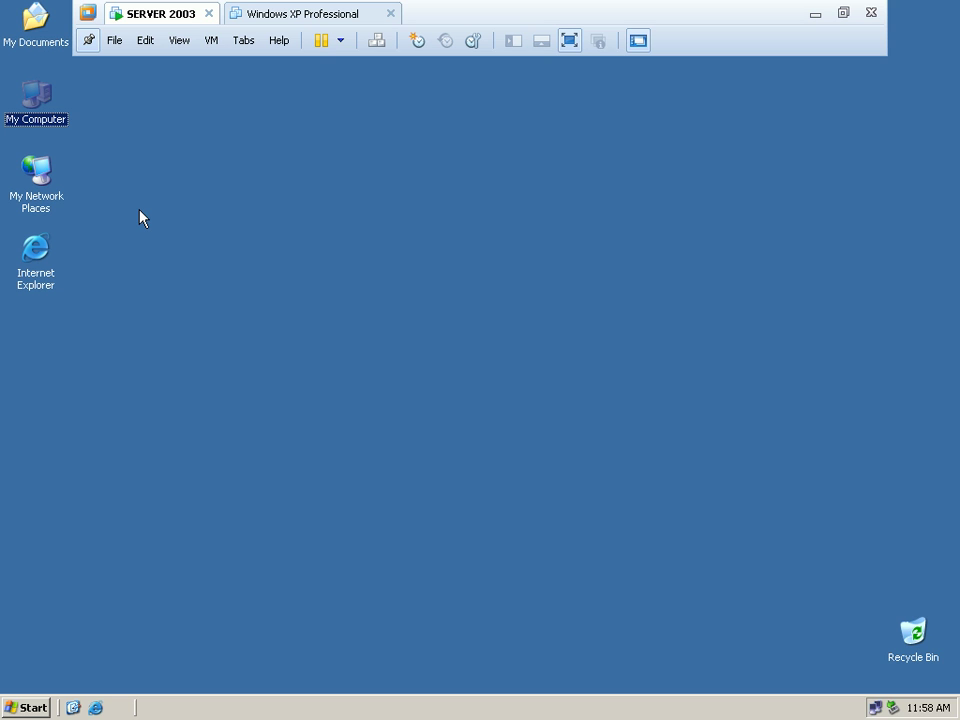
# Restart the SERVER 2003 guest with reason Operating System: Reconfiguration (Planned).
pyautogui.click(36, 706)
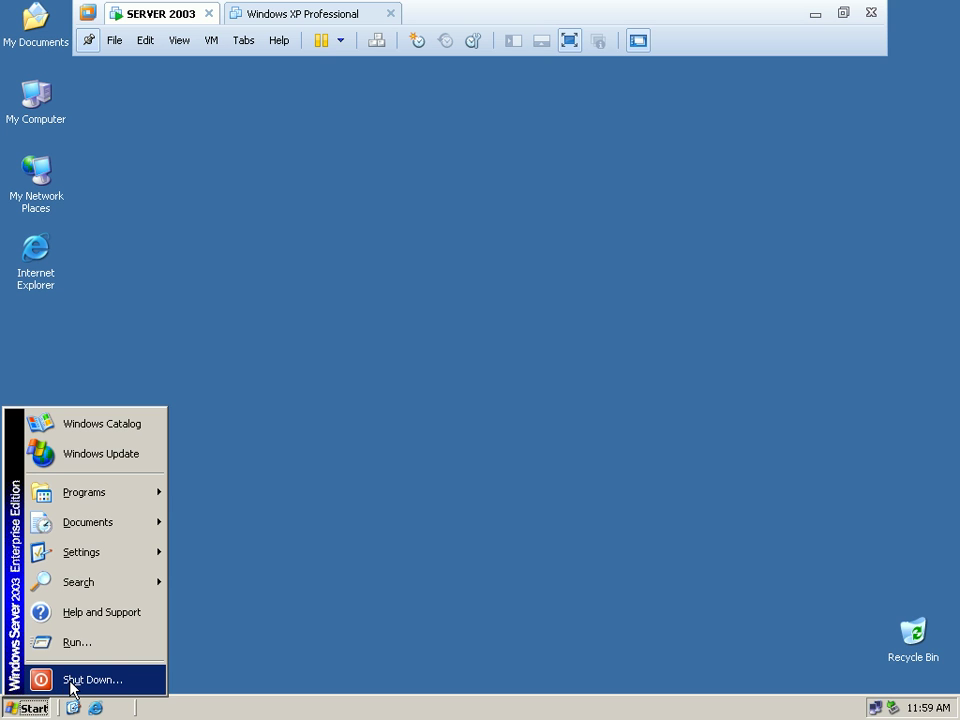
pyautogui.click(70, 686)
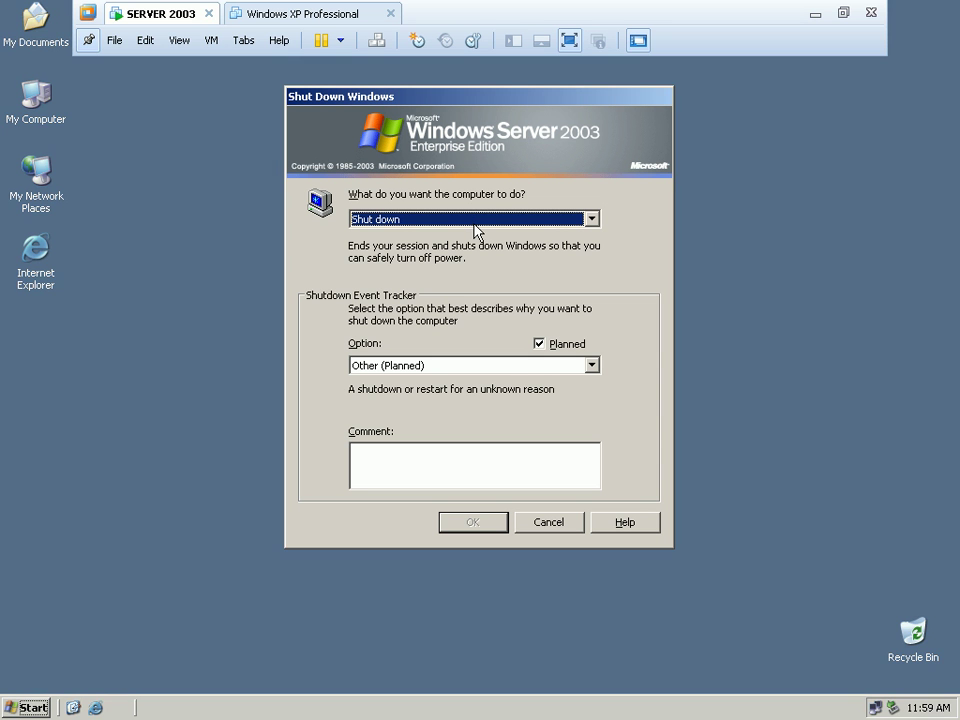
pyautogui.click(475, 229)
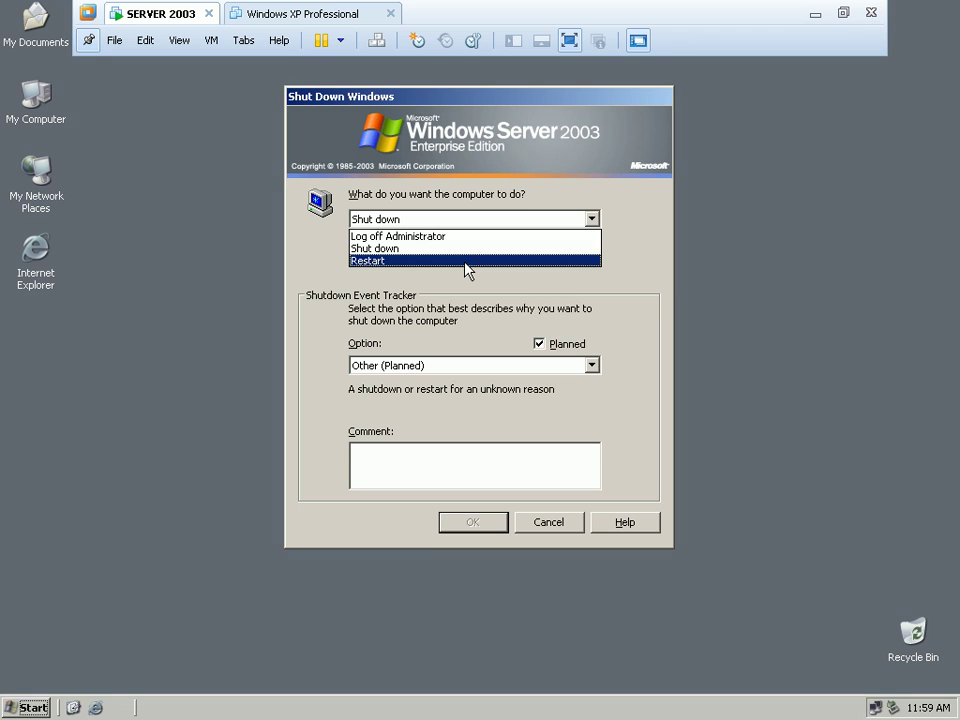
pyautogui.click(467, 269)
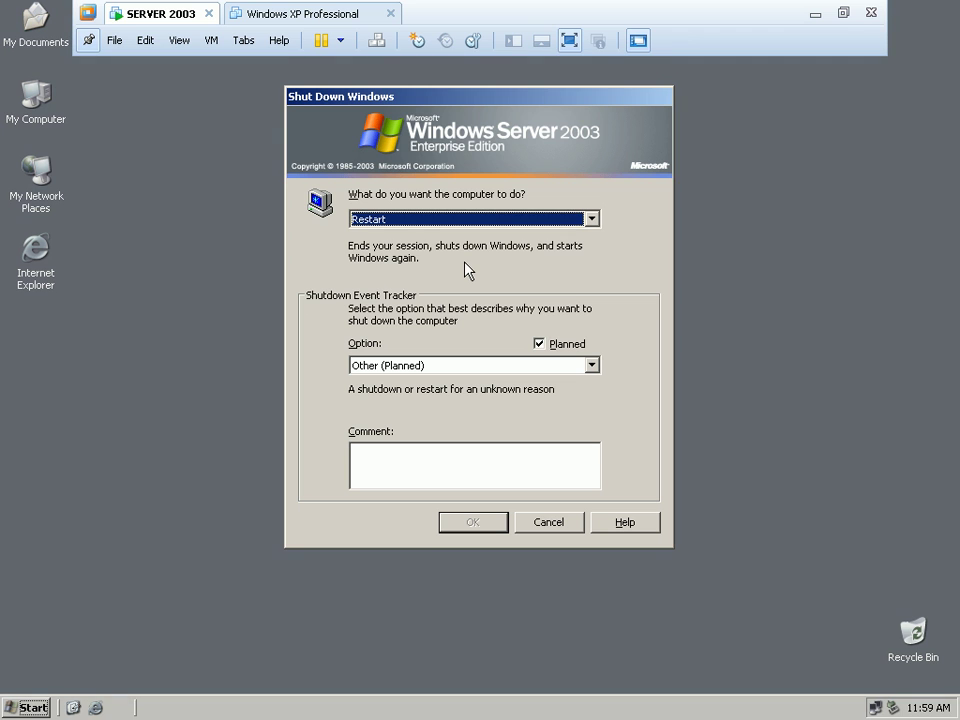
pyautogui.click(461, 367)
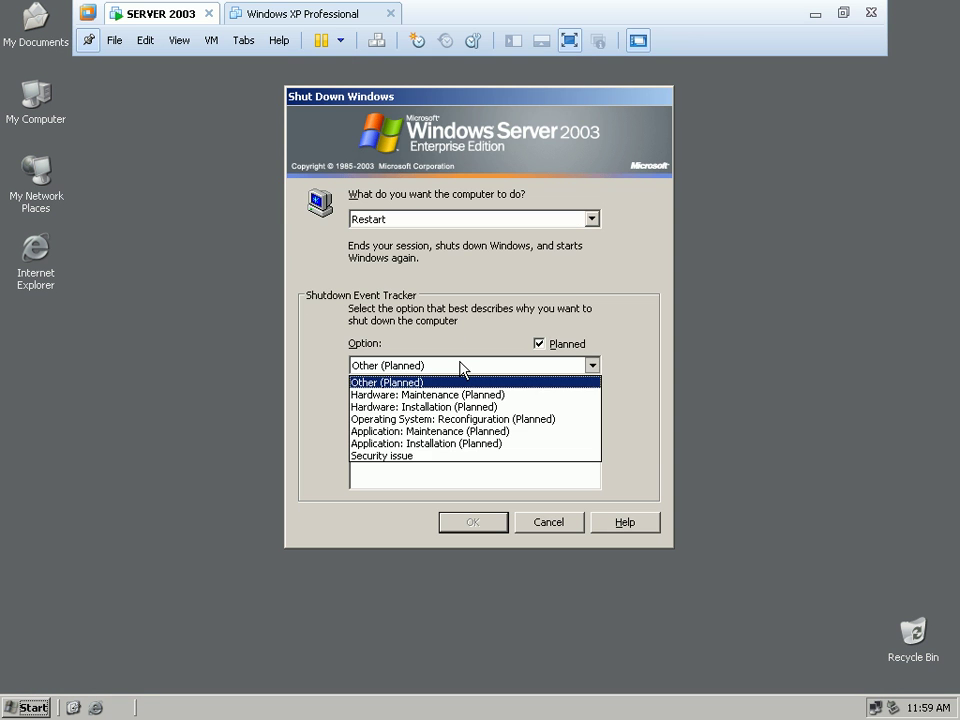
pyautogui.click(455, 419)
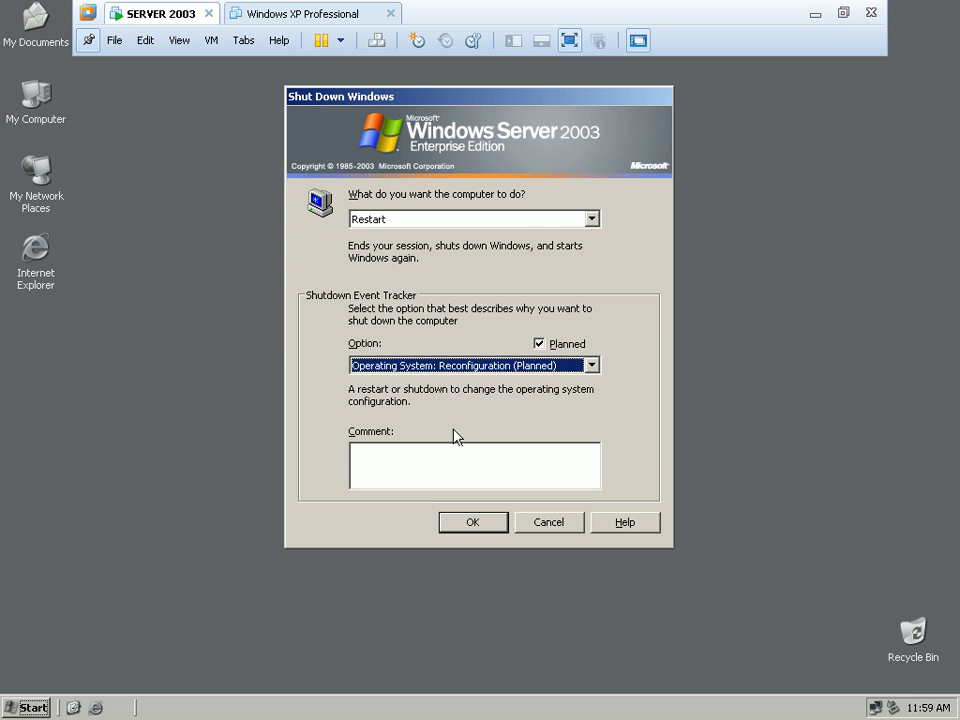
pyautogui.click(474, 523)
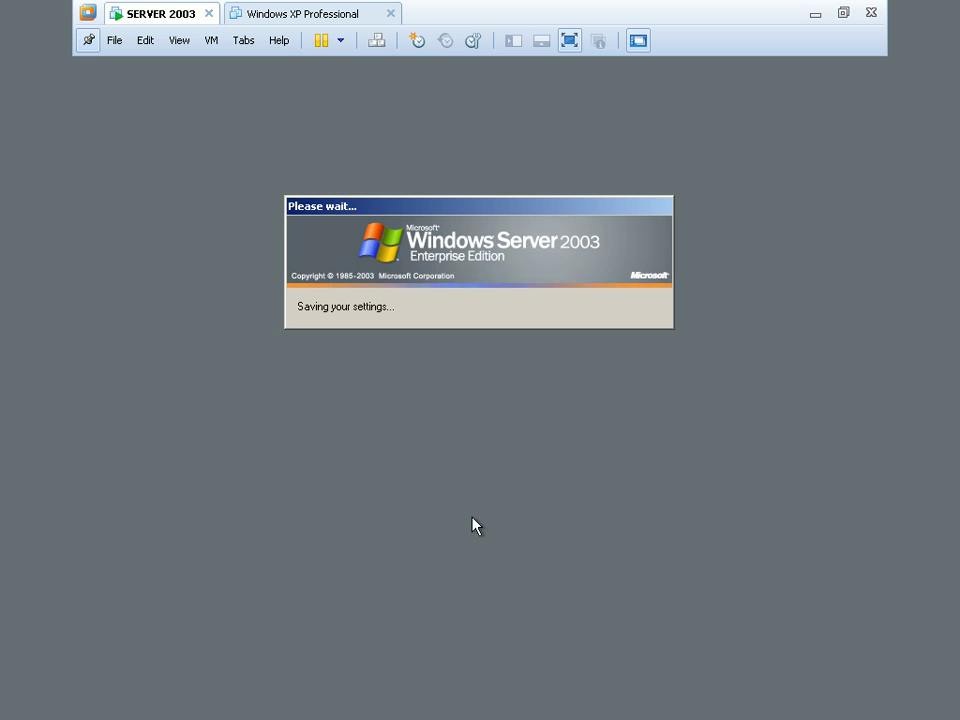
# Log back on to the server with the Administrator password.
pyautogui.hotkey('ctrl', 'alt', 'Delete')
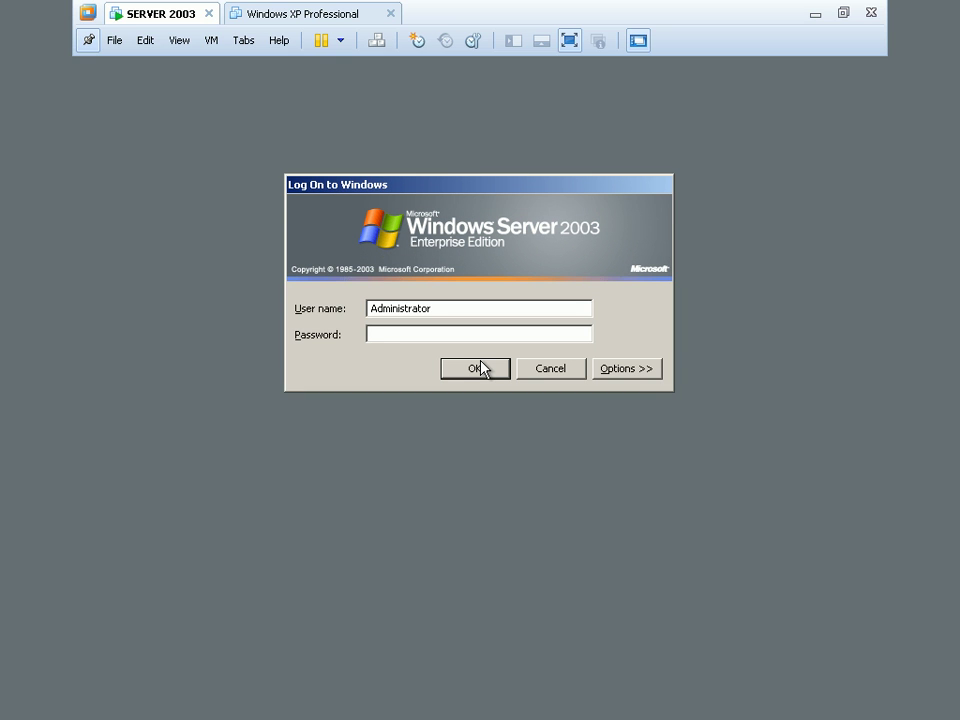
pyautogui.write('•••••••••••')
pyautogui.click(481, 362)
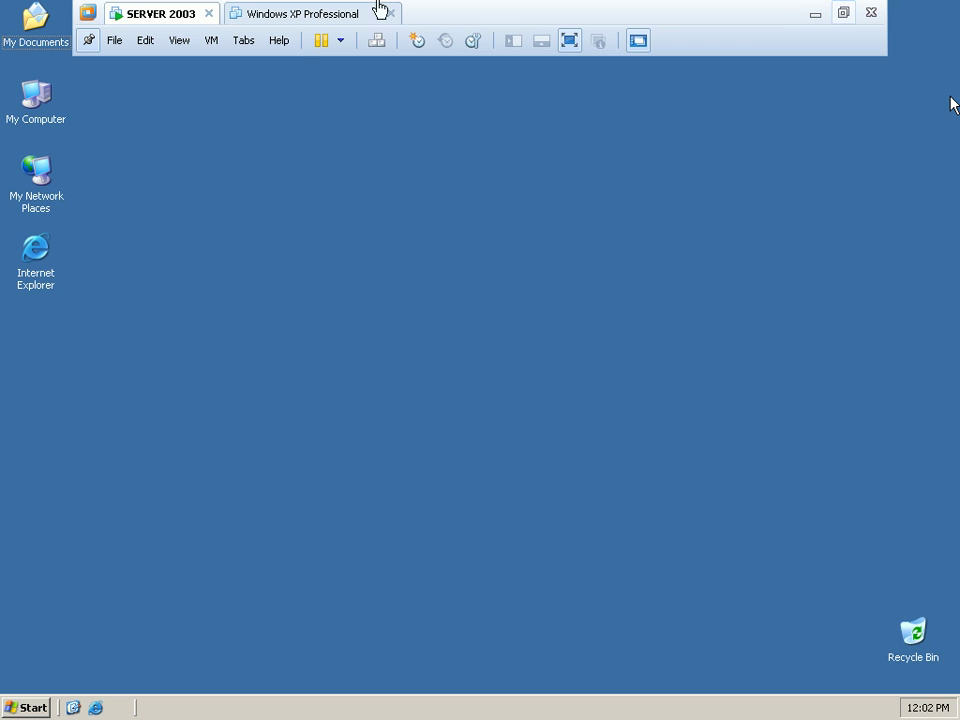
# Check that E:\RemoteInstall holds Admin, OSChooser, Setup and tmp, then close the window.
pyautogui.click(24, 118)
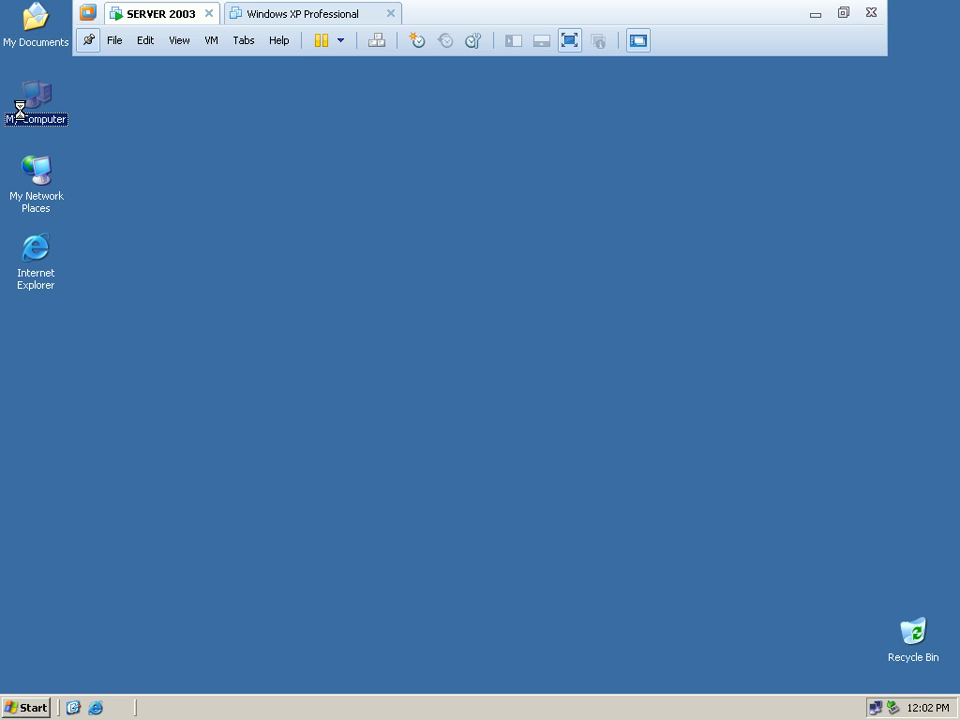
pyautogui.doubleClick(23, 117)
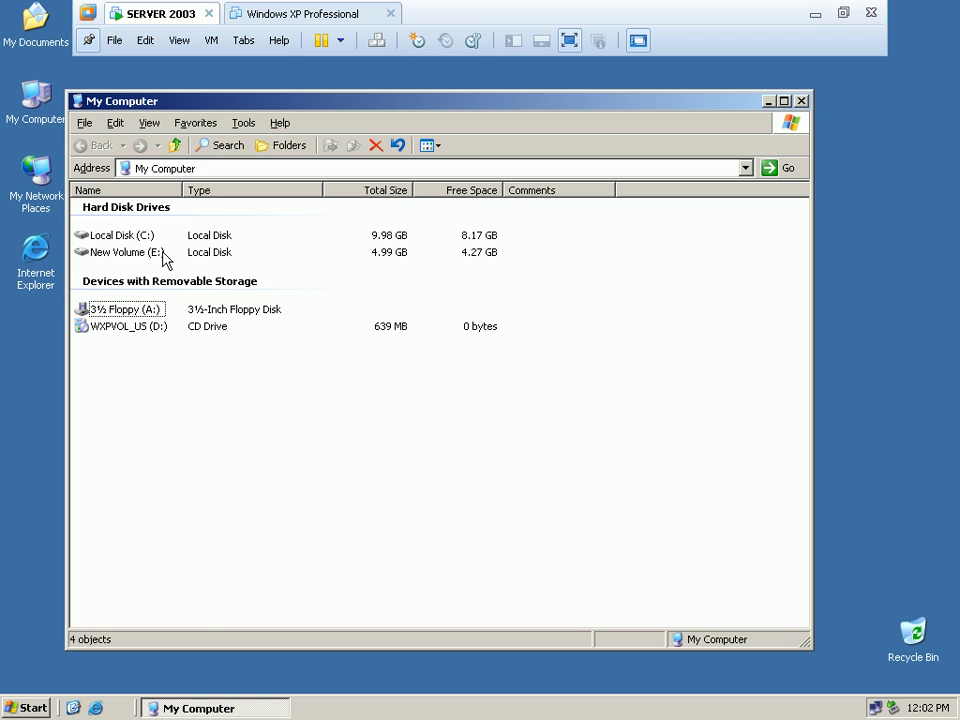
pyautogui.doubleClick(161, 253)
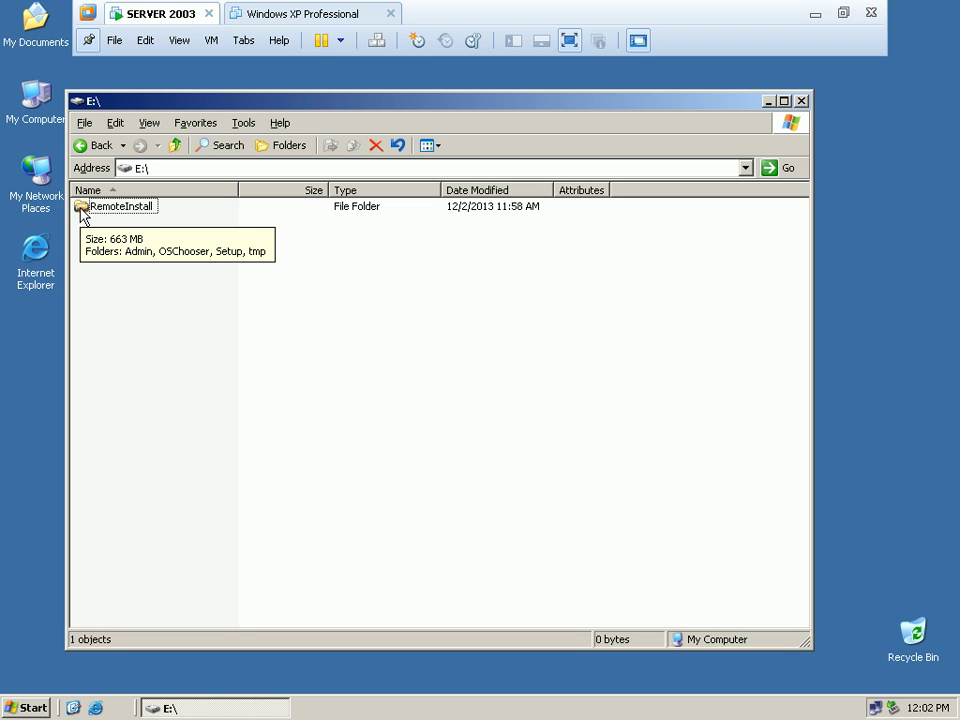
pyautogui.doubleClick(82, 212)
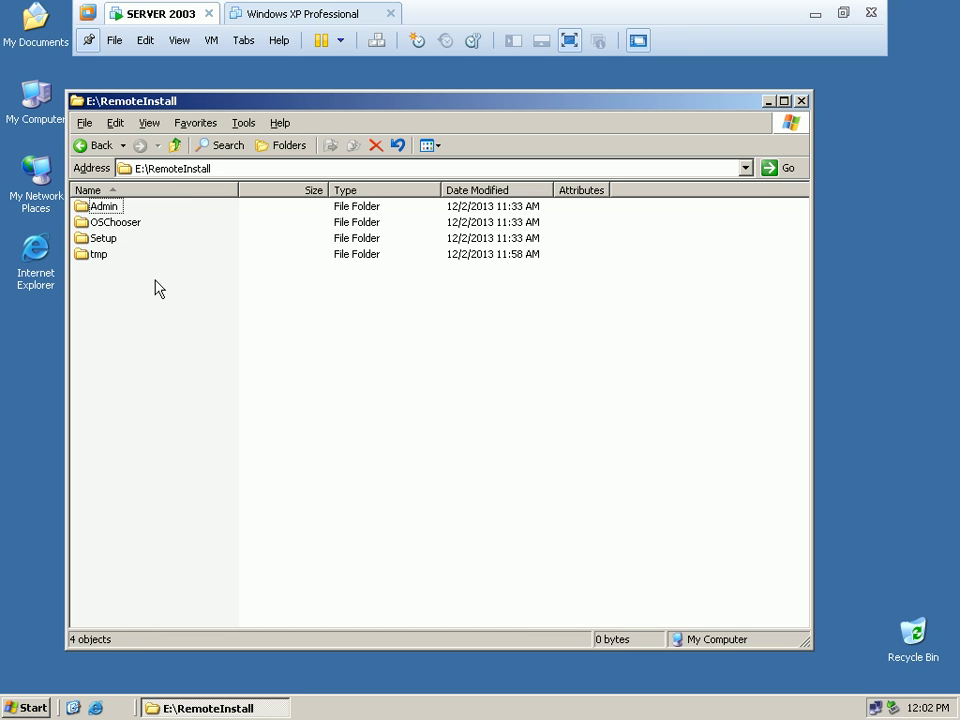
pyautogui.click(802, 101)
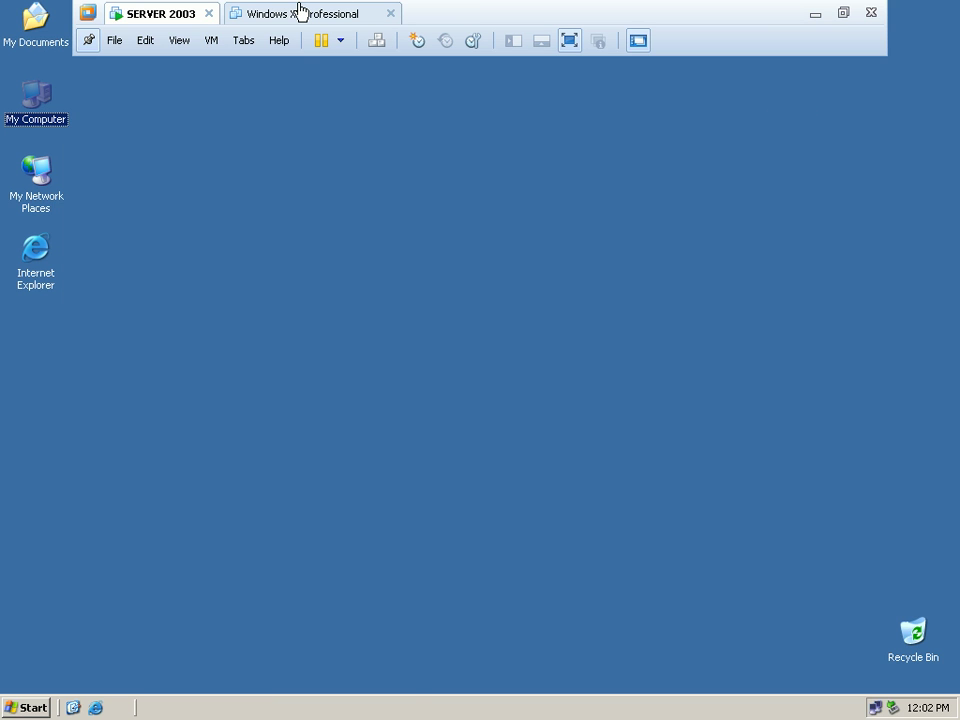
# Switch to the Windows XP Professional VM and use Power On to BIOS.
pyautogui.click(300, 12)
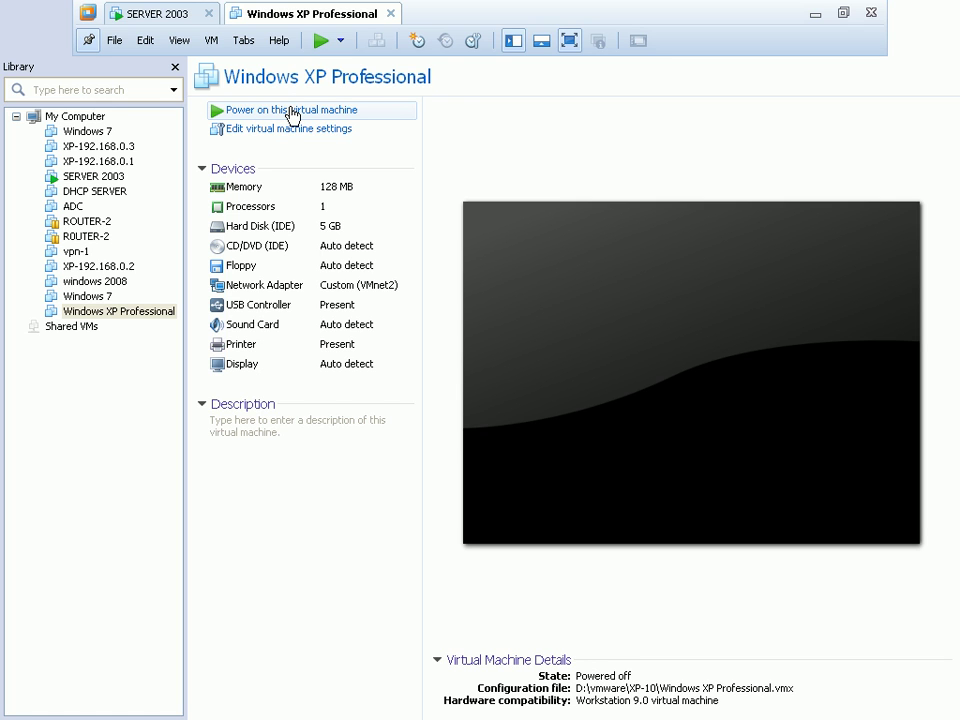
pyautogui.rightClick(314, 19)
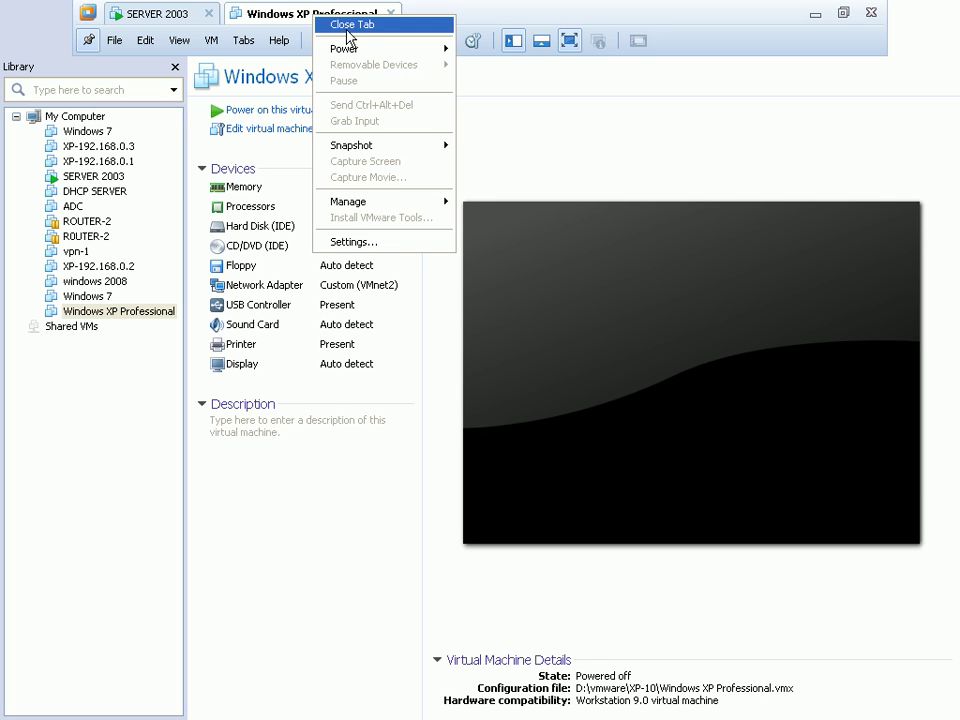
pyautogui.moveTo(432, 58)
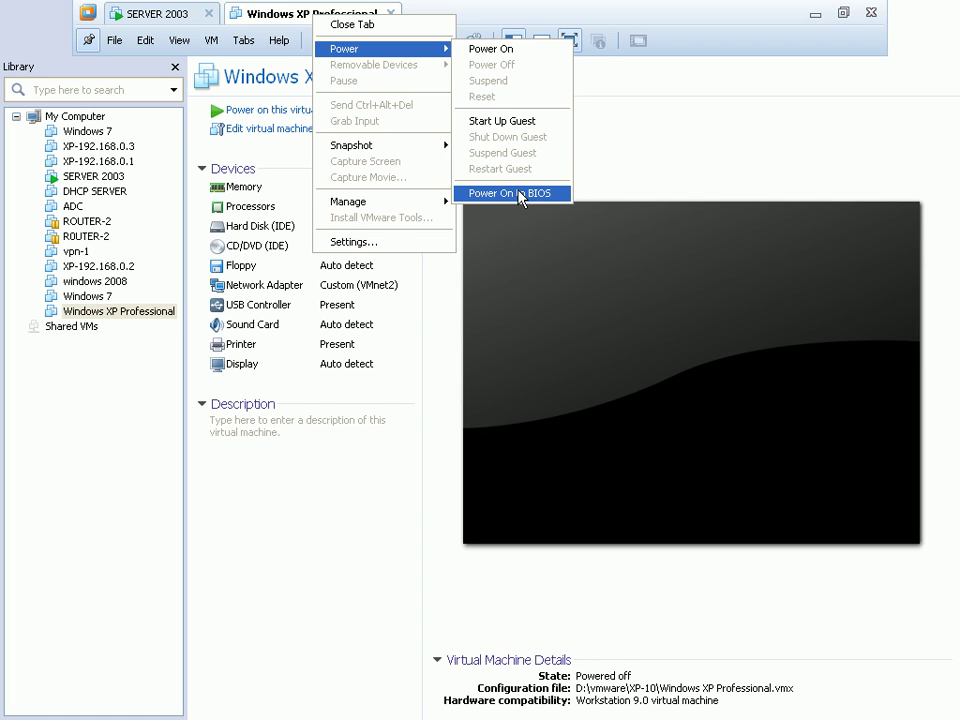
pyautogui.click(510, 193)
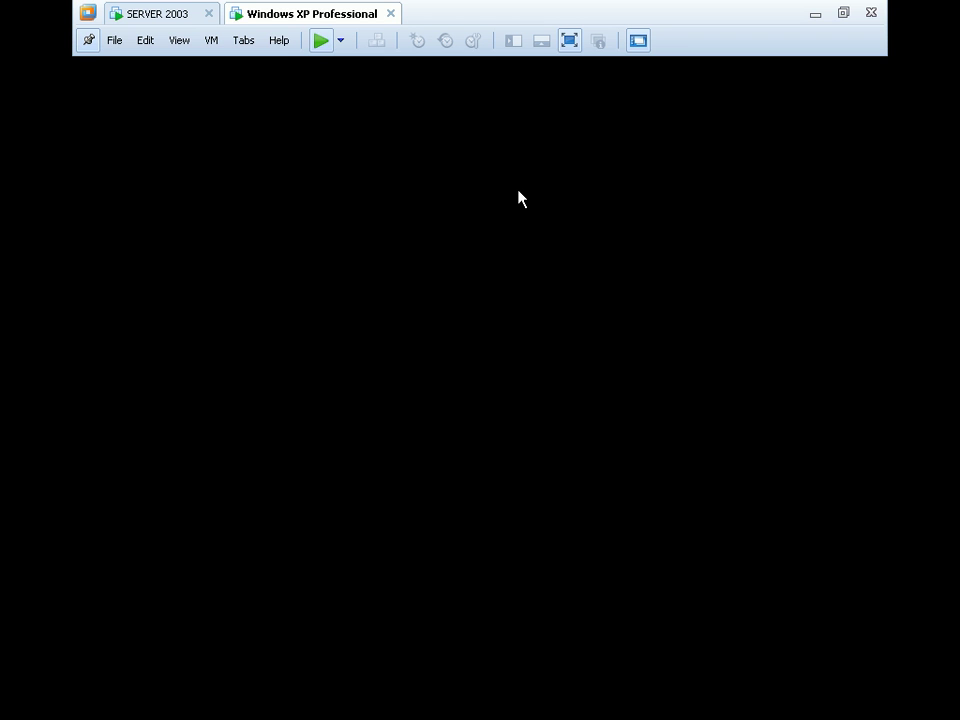
# In the XP VM's BIOS, move 'Network boot from AMD Am79C970A' to first in the boot order.
pyautogui.press('F2')
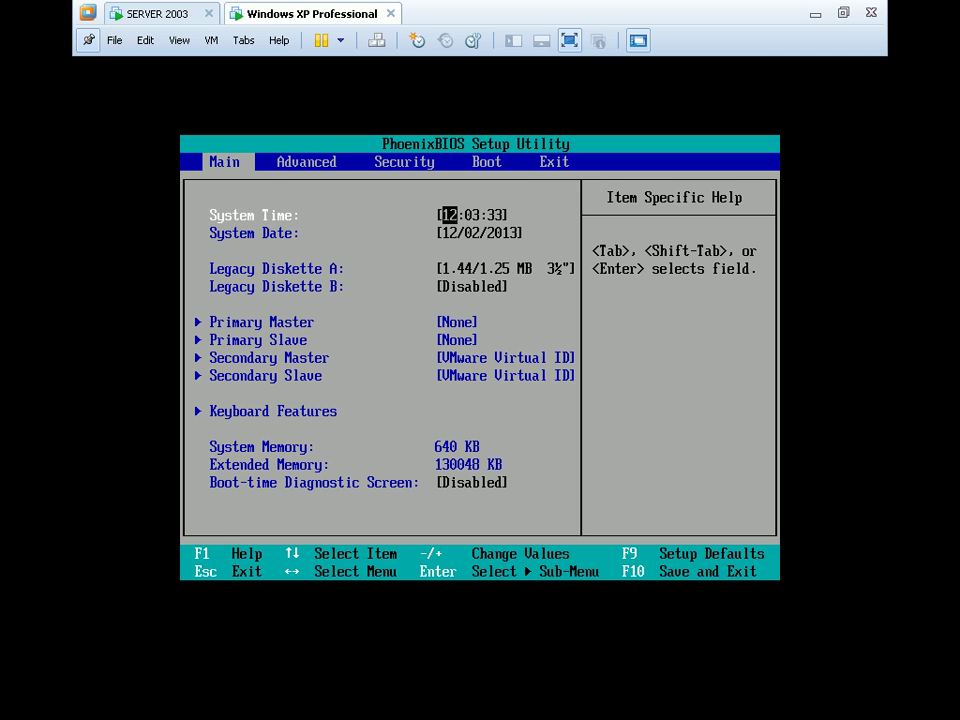
pyautogui.press('Right')
pyautogui.press('Right')
pyautogui.press('Right')
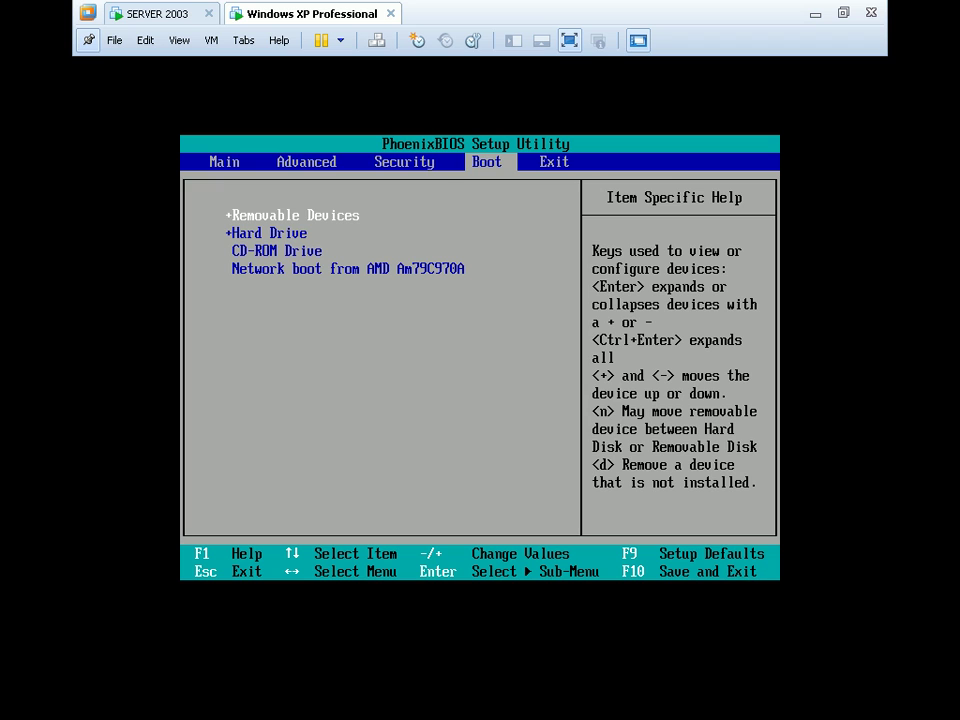
pyautogui.press('Down')
pyautogui.press('Down')
pyautogui.press('Down')
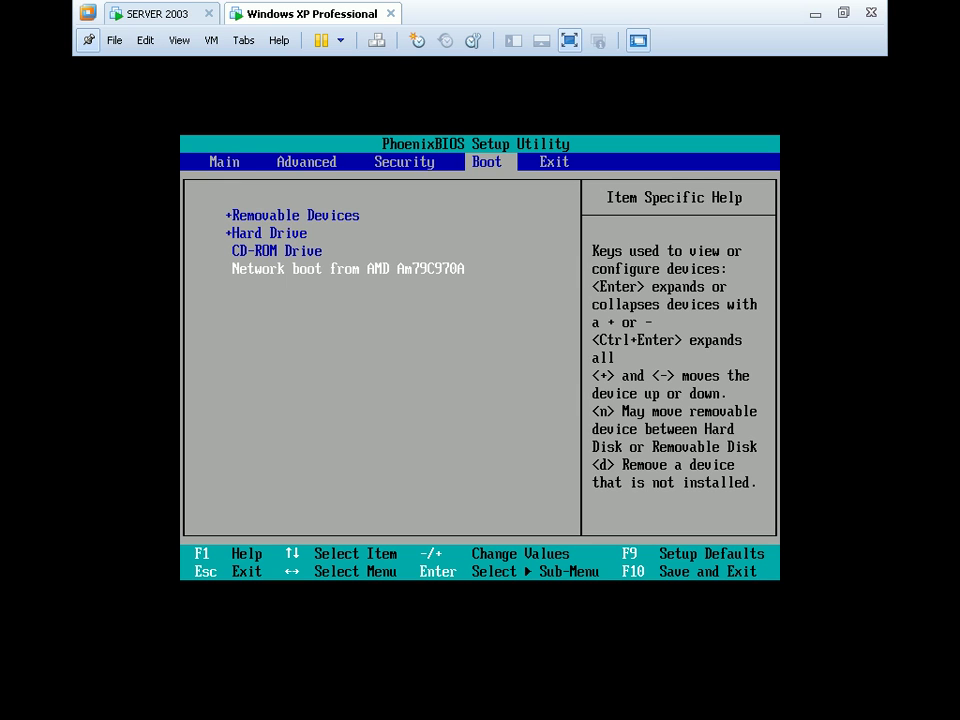
pyautogui.press('Up')
pyautogui.press('Up')
pyautogui.press('Up')
pyautogui.press('Down')
pyautogui.press('Down')
pyautogui.press('Down')
pyautogui.press('+')
pyautogui.press('+')
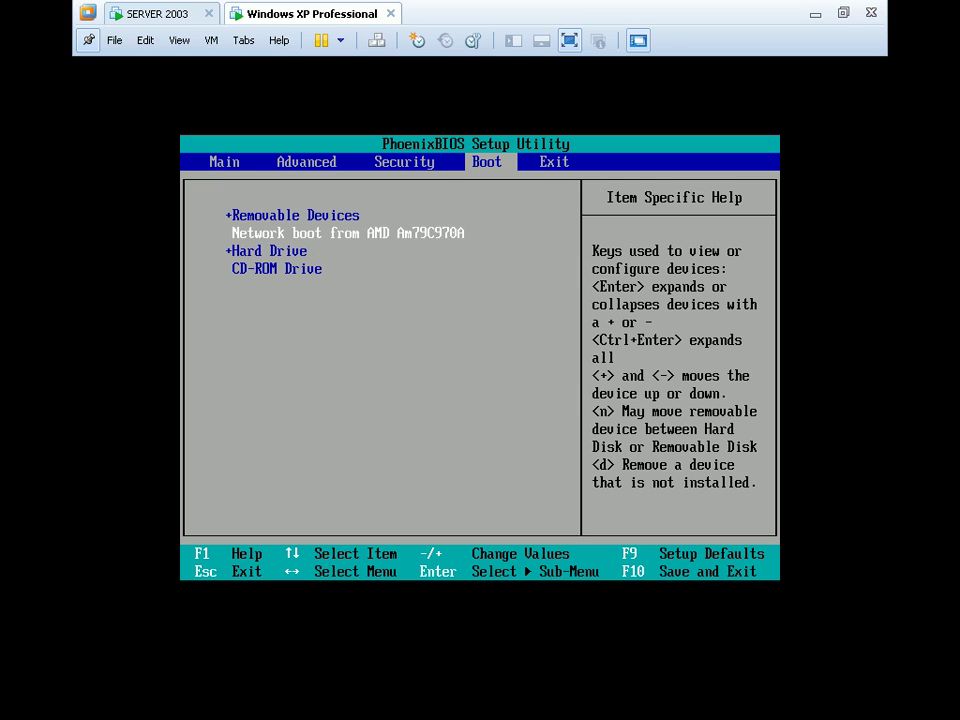
pyautogui.press('+')
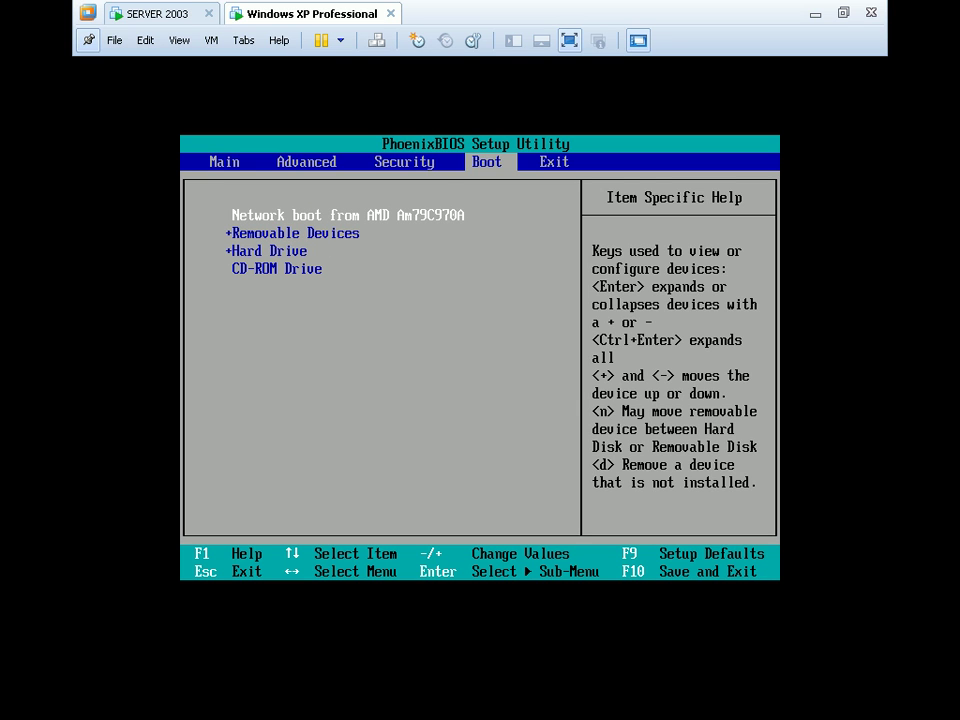
pyautogui.press('Left')
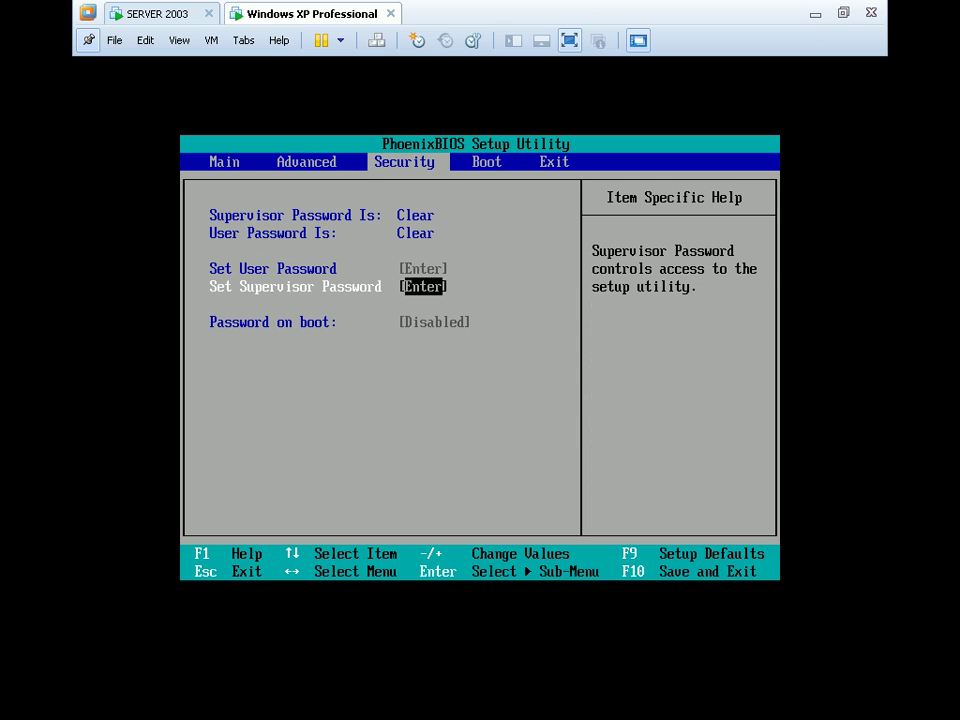
# Browse the Main and Advanced BIOS pages, viewing the Advanced Chipset Control submenu.
pyautogui.press('Left')
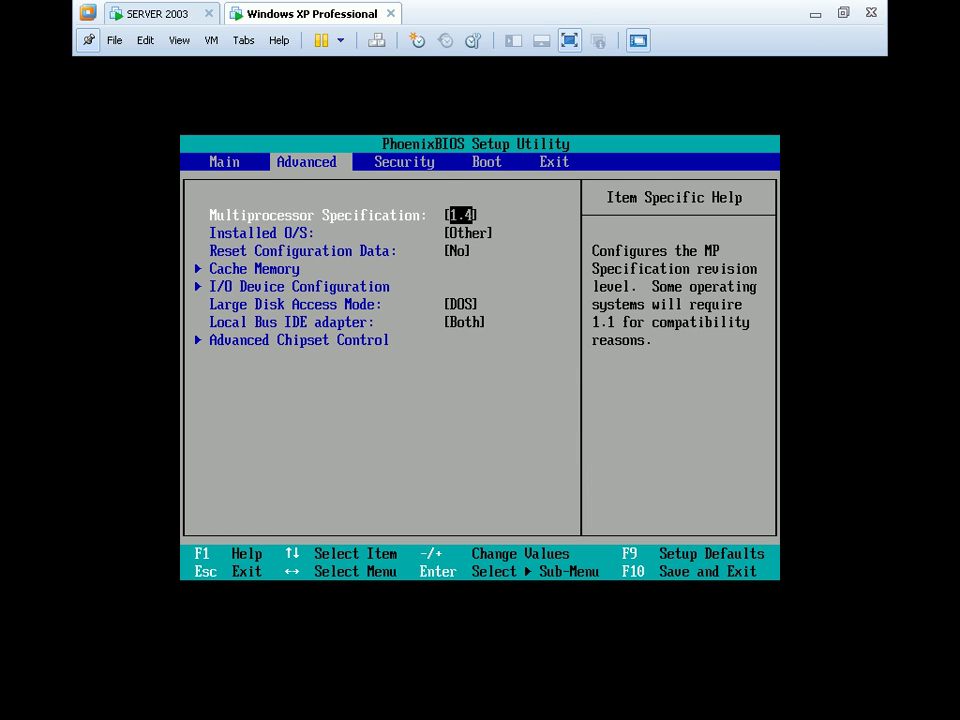
pyautogui.press('Left')
pyautogui.press('Right')
pyautogui.press('Down')
pyautogui.press('Down')
pyautogui.press('Down')
pyautogui.press('Down')
pyautogui.press('Down')
pyautogui.press('Down')
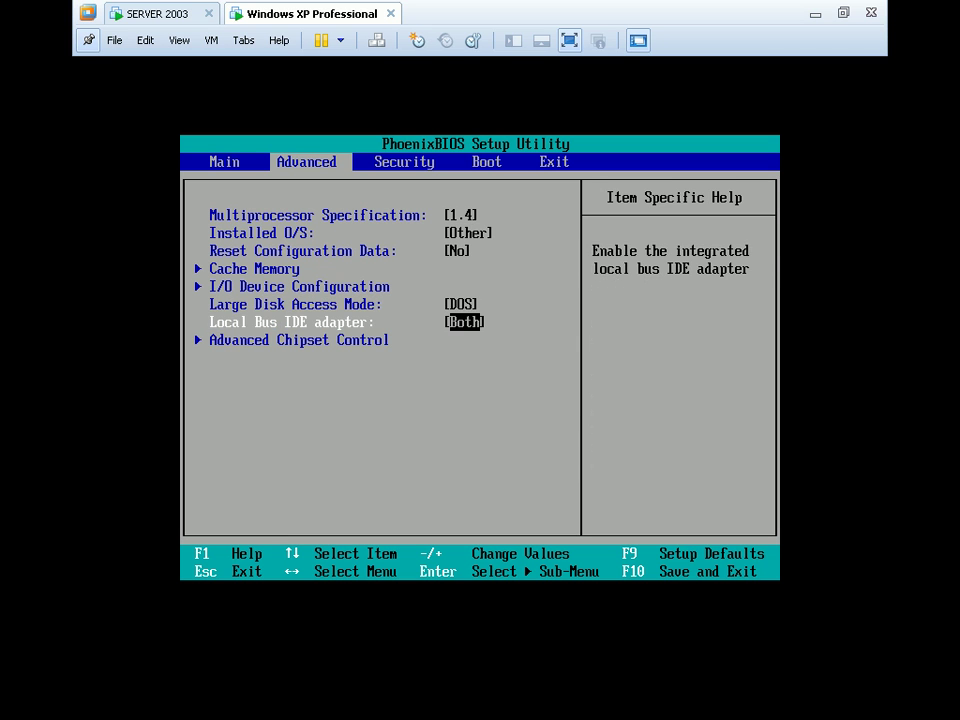
pyautogui.press('Down')
pyautogui.press('Return')
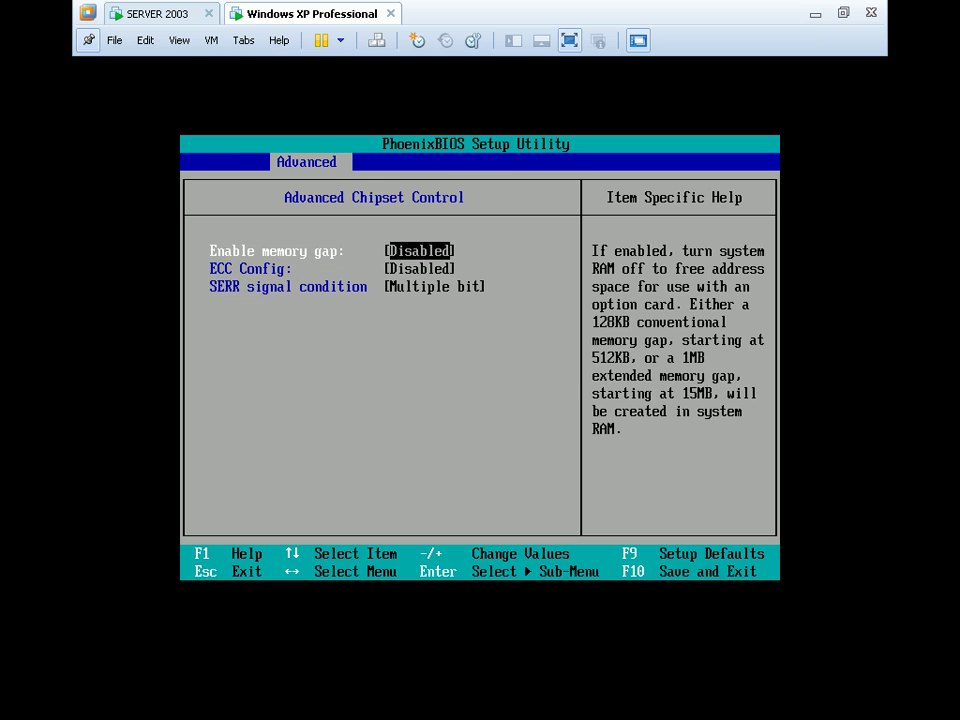
pyautogui.press('Escape')
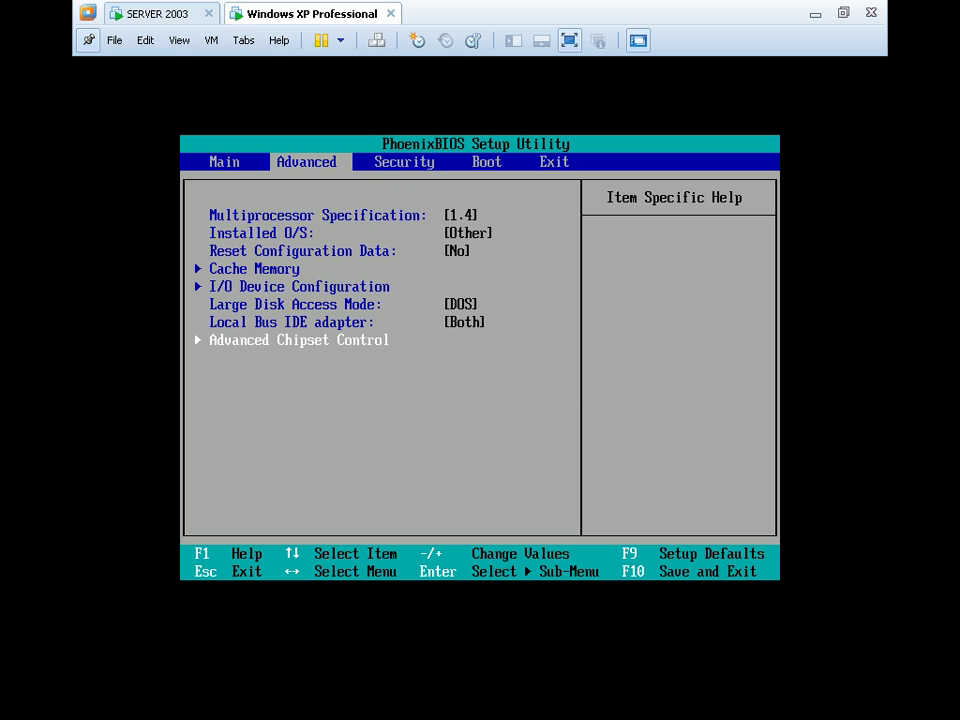
pyautogui.press('Right')
pyautogui.press('Right')
pyautogui.press('Left')
pyautogui.press('Left')
# Inspect I/O Device Configuration and Advanced Chipset Control, then return to the Boot page.
pyautogui.press('Down')
pyautogui.press('Down')
pyautogui.press('Down')
pyautogui.press('Down')
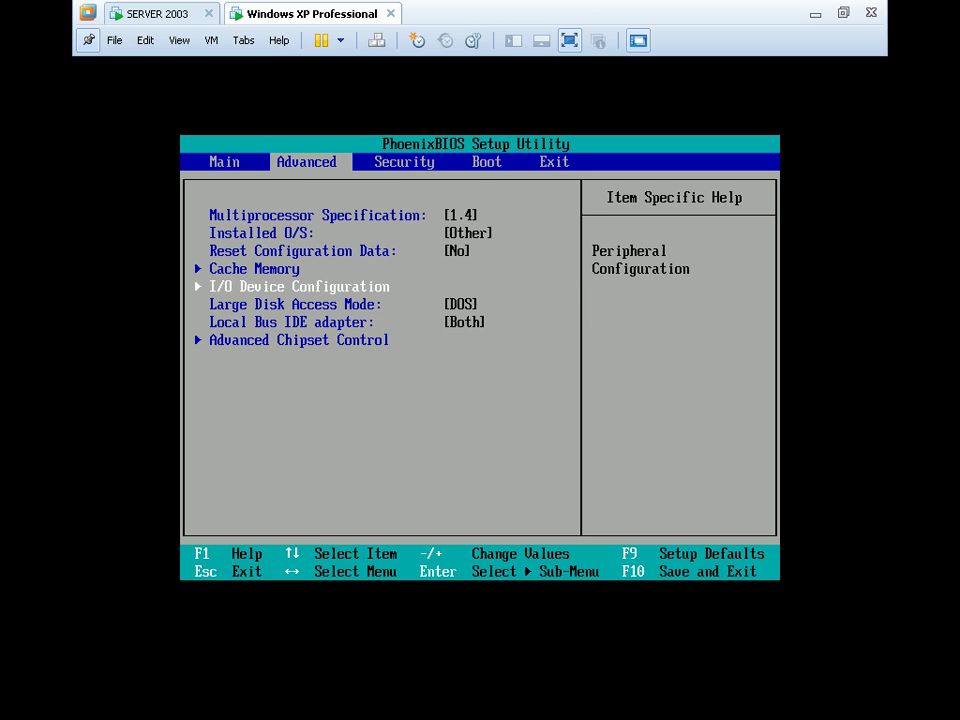
pyautogui.press('Return')
pyautogui.press('Escape')
pyautogui.press('Down')
pyautogui.press('Down')
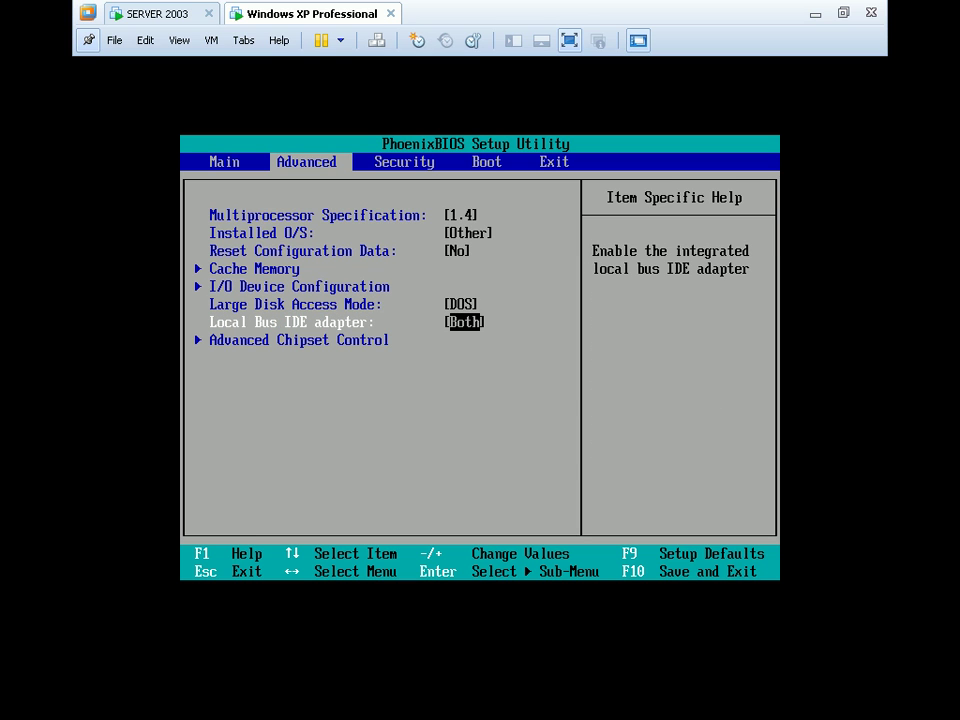
pyautogui.press('Down')
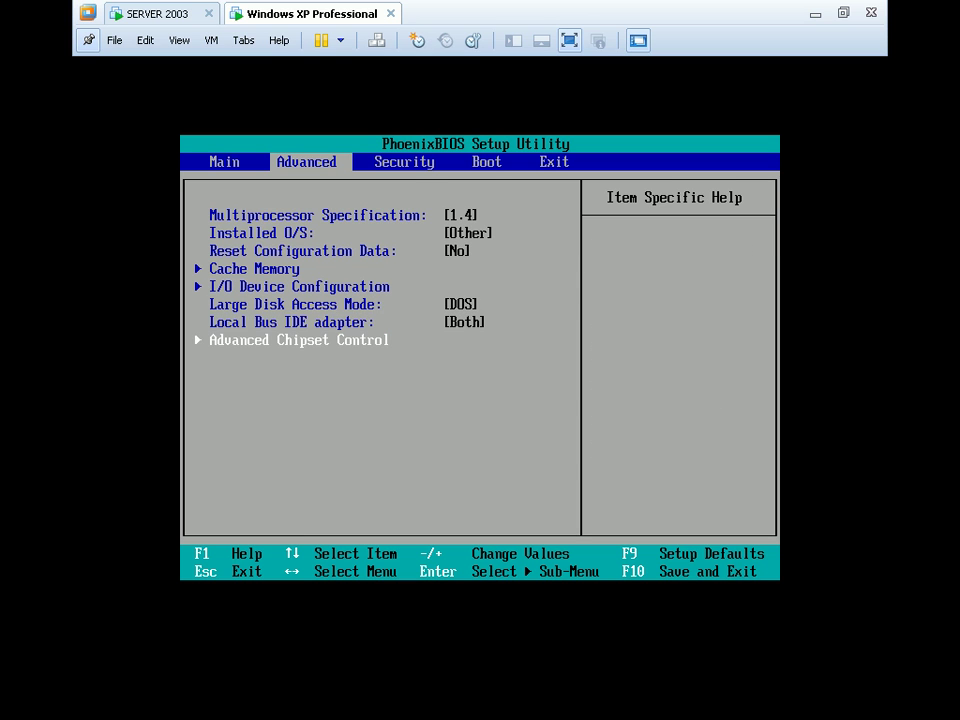
pyautogui.press('Return')
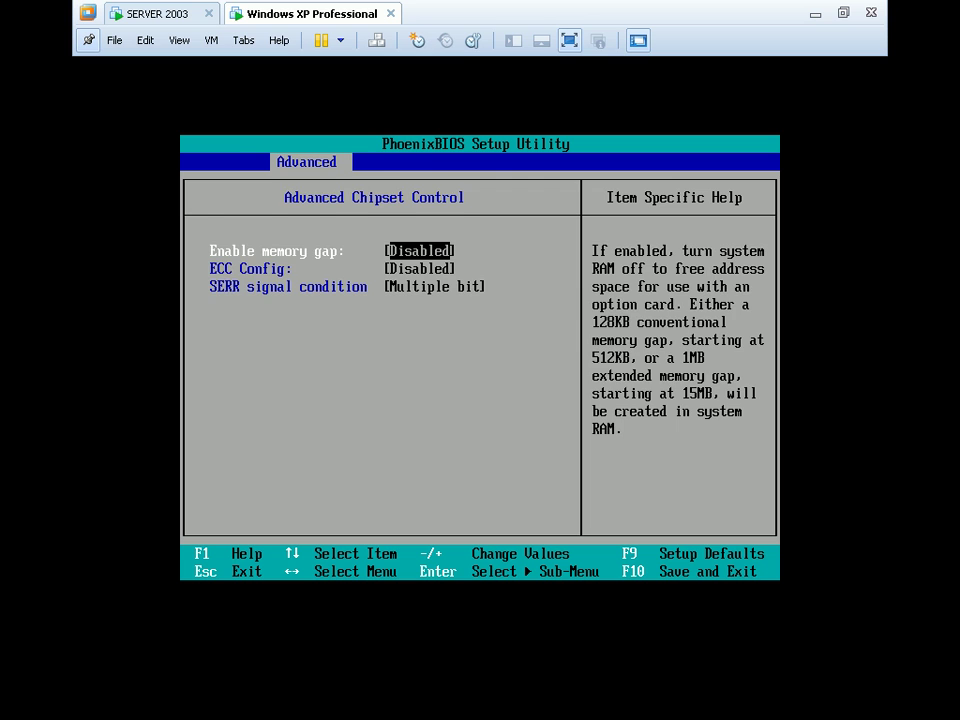
pyautogui.press('Escape')
pyautogui.press('Left')
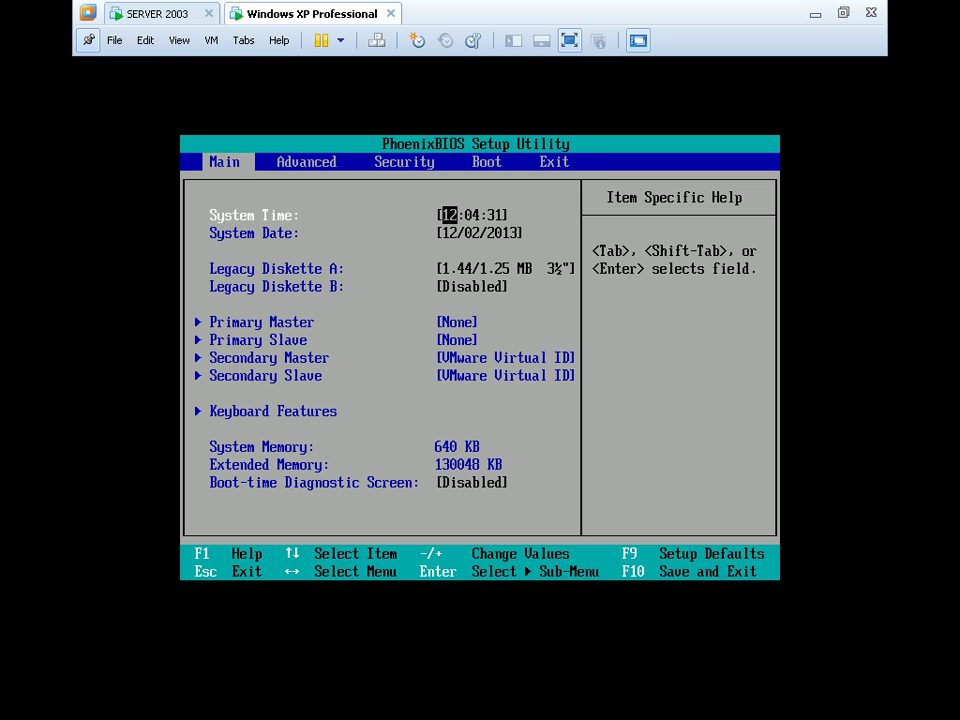
pyautogui.press('Right')
pyautogui.press('Right')
pyautogui.press('Right')
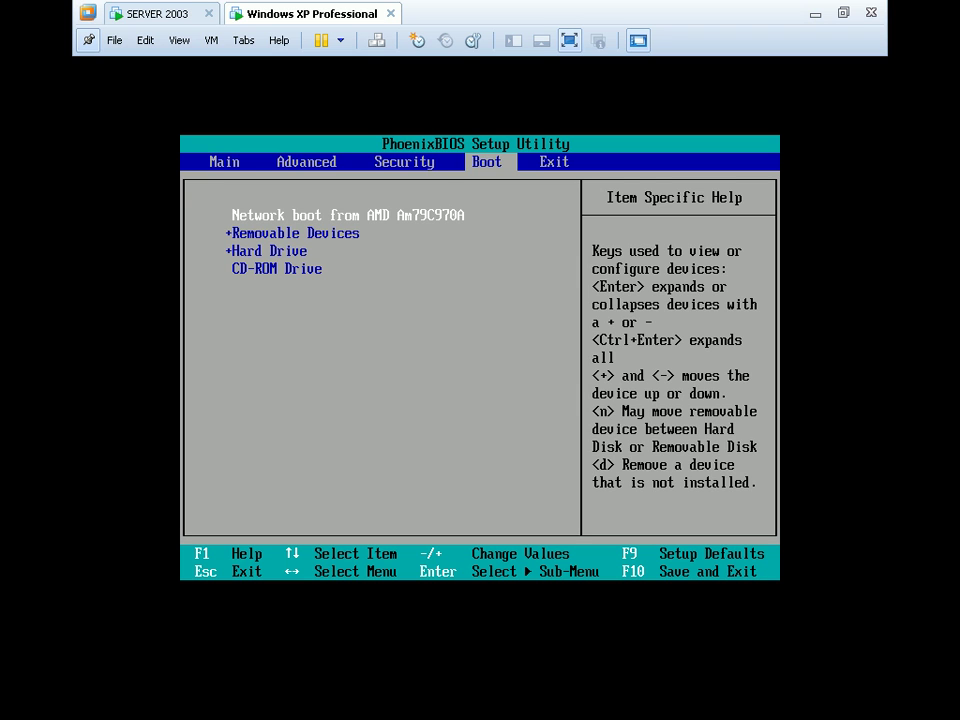
# Save the BIOS changes and exit, then network-boot the XP VM with F12.
pyautogui.press('F10')
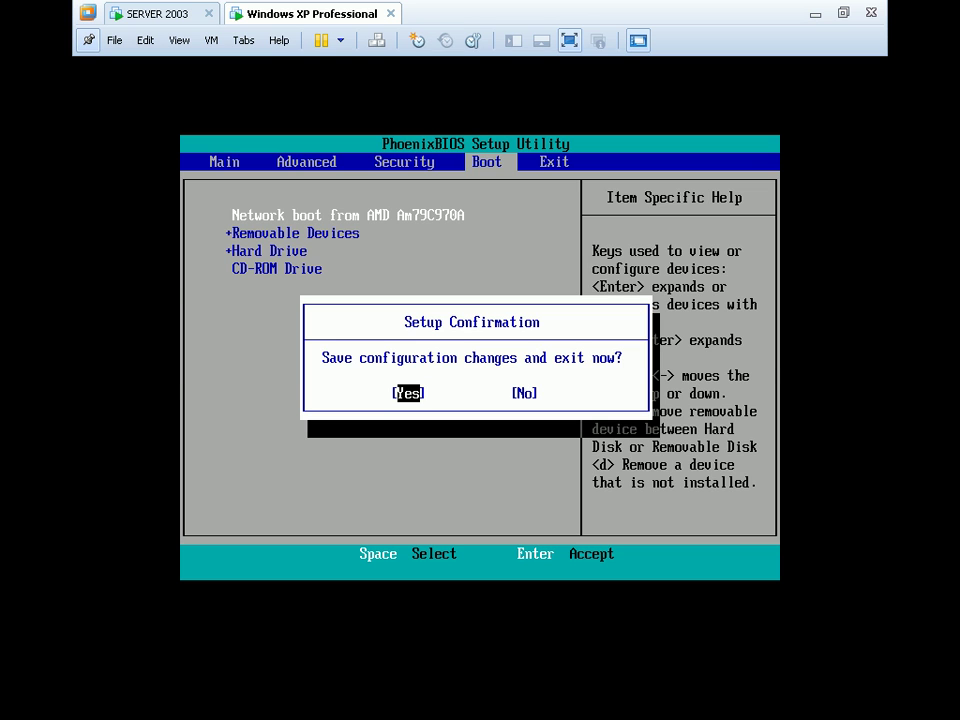
pyautogui.press('Return')
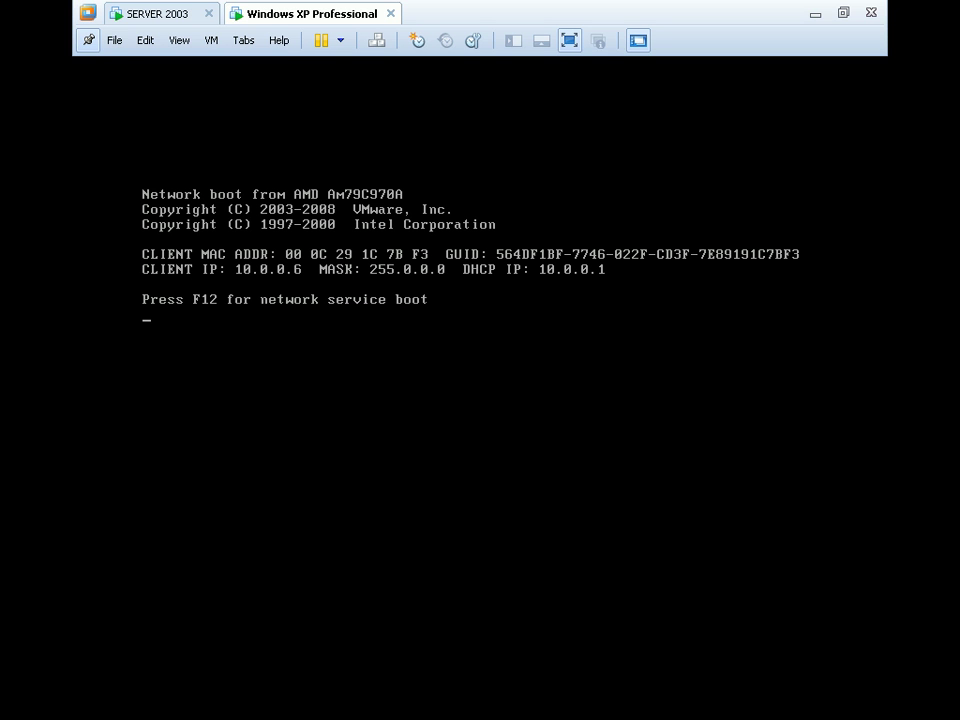
pyautogui.press('F12')
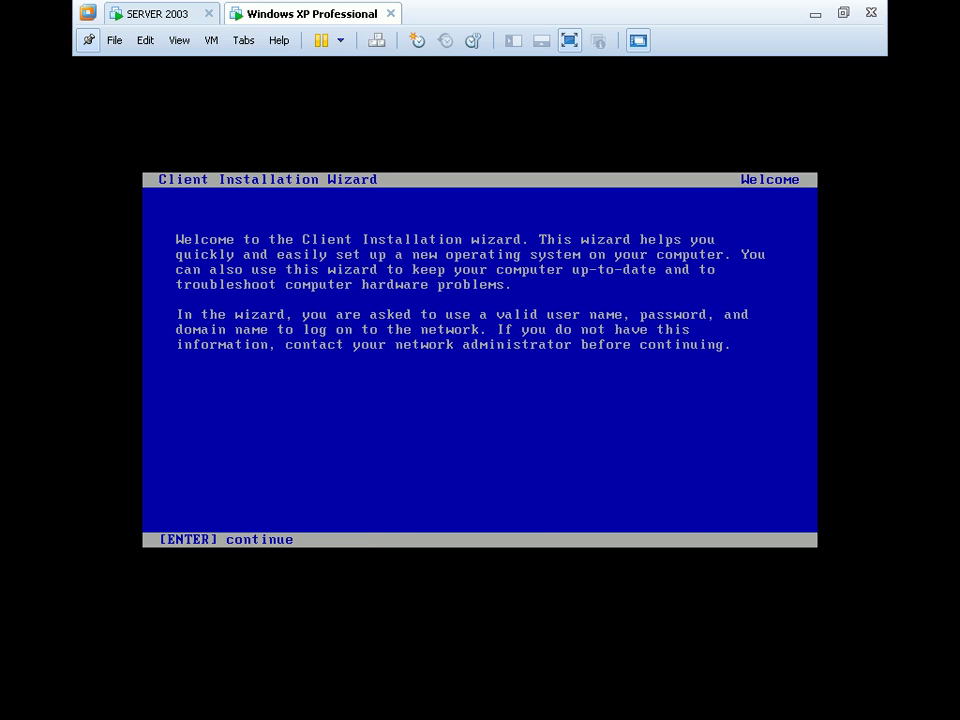
# Log on as administrator in the Client Installation Wizard, accept the disk-wipe caution, and confirm installation.
pyautogui.press('Return')
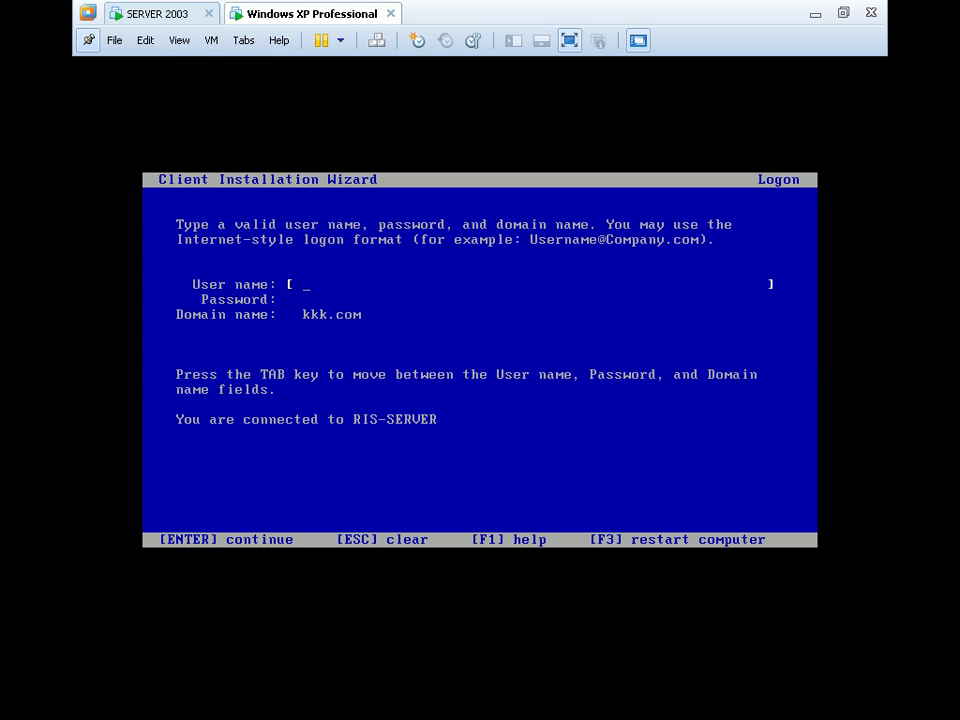
pyautogui.write('administrator')
pyautogui.press('Tab')
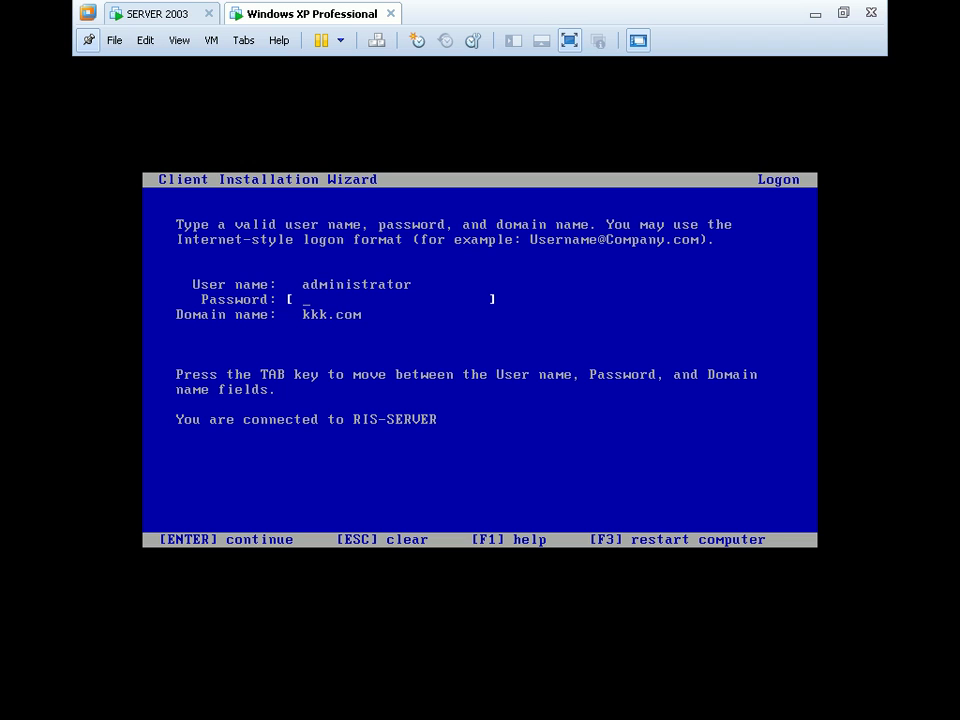
pyautogui.write('***********')
pyautogui.press('Return')
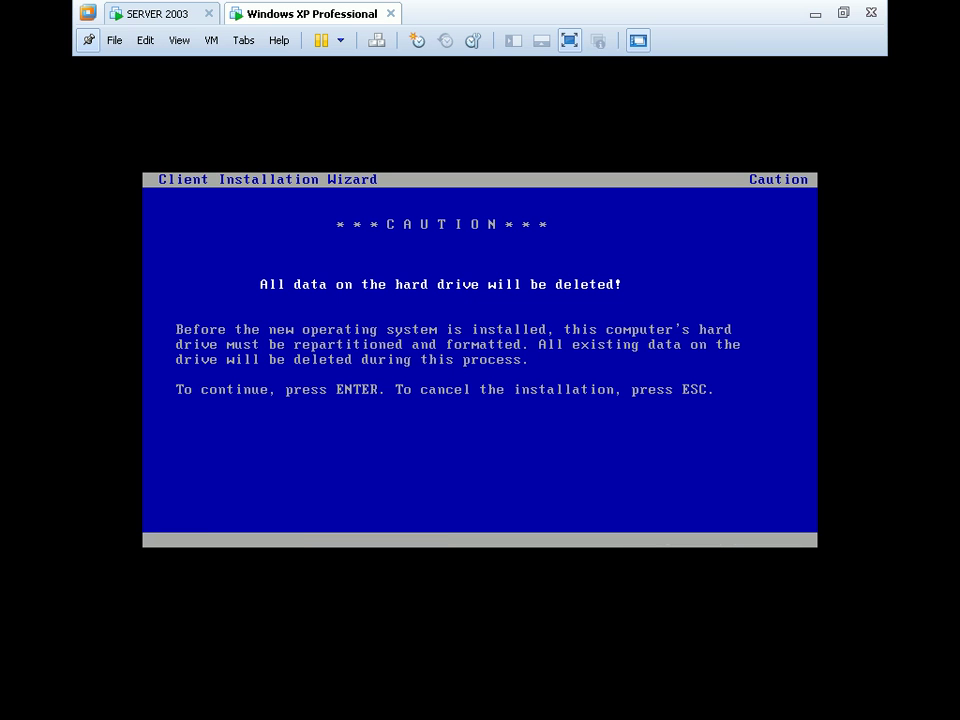
pyautogui.press('Return')
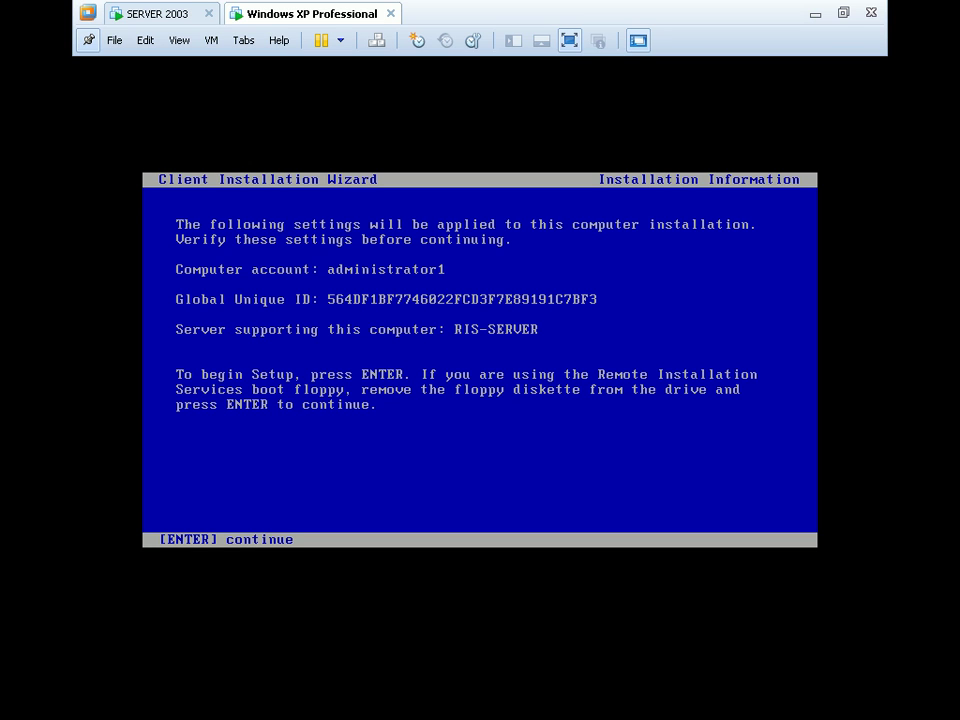
pyautogui.press('Return')
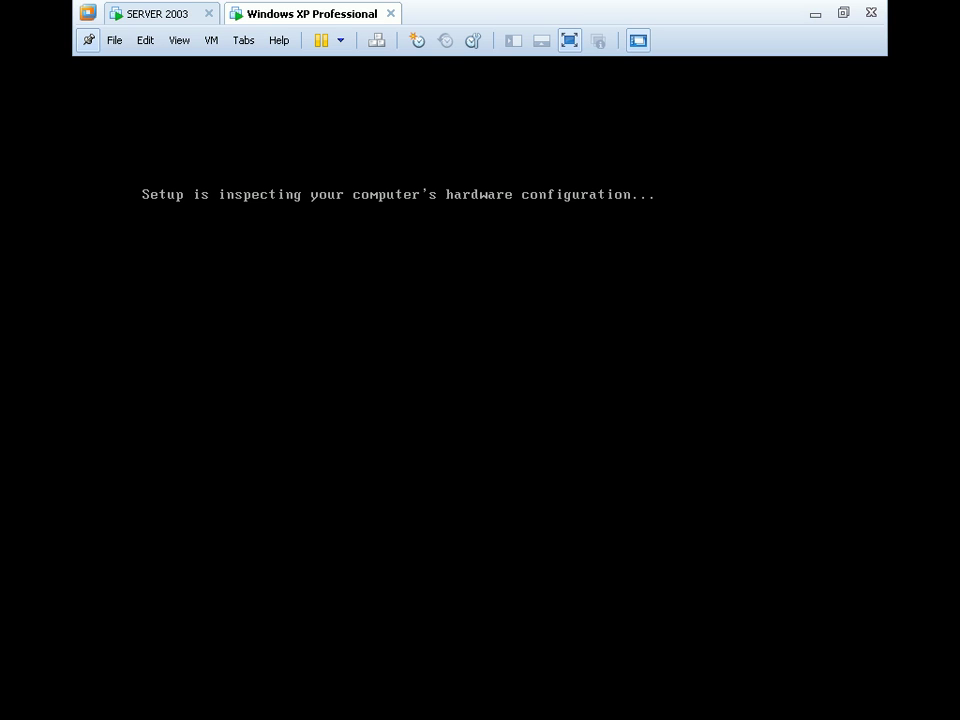